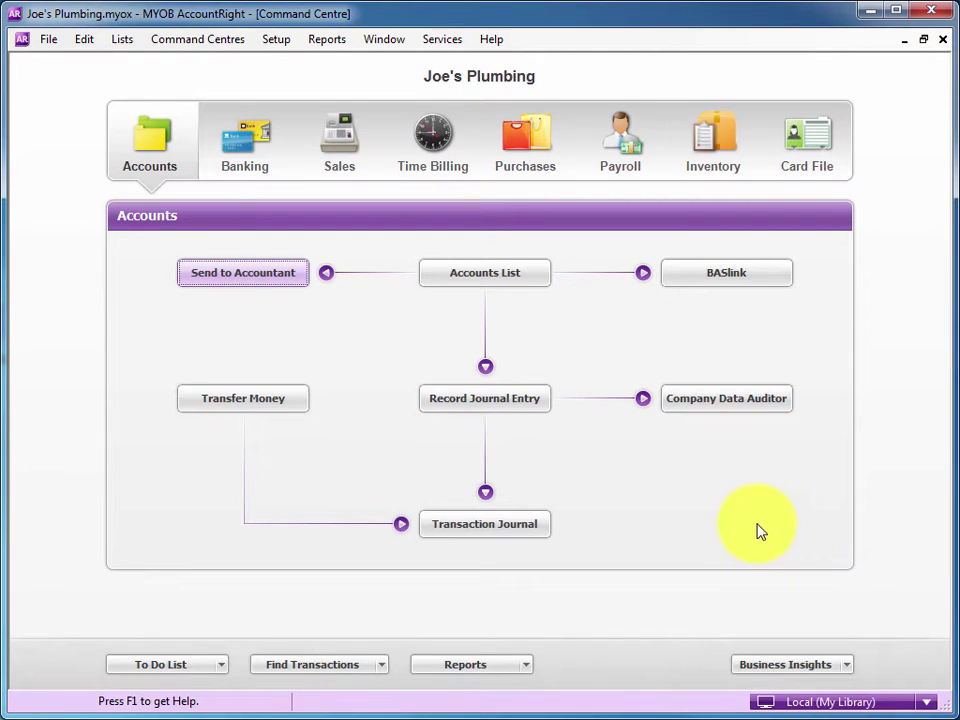
# Start a BASlink activity statement for This Year (FY 17) with July as the reporting month.
pyautogui.click(135, 146)
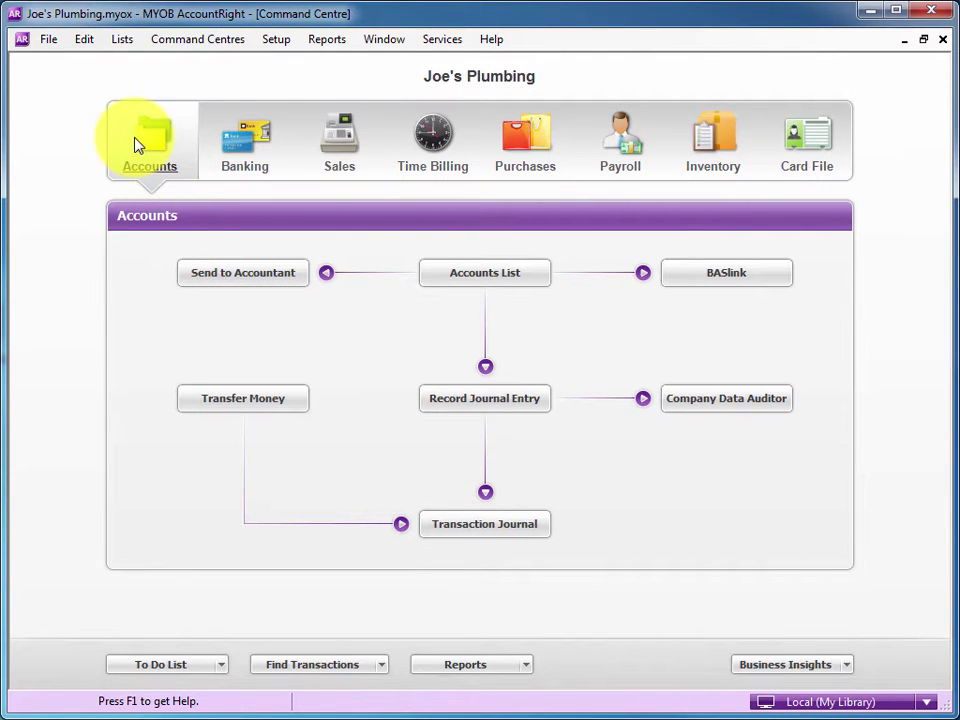
pyautogui.click(743, 281)
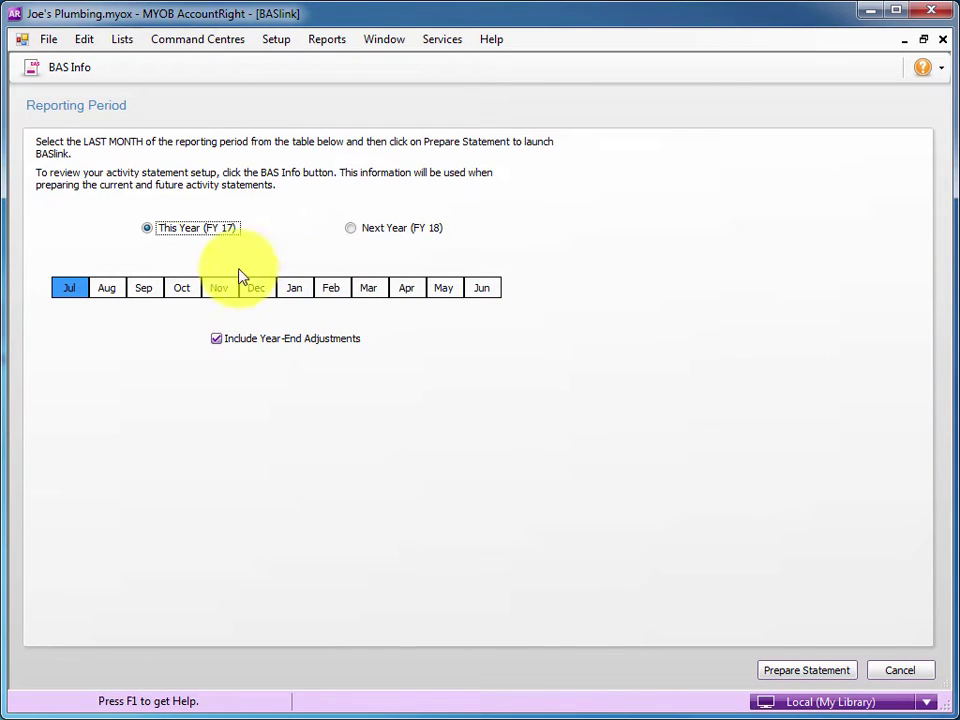
pyautogui.click(145, 290)
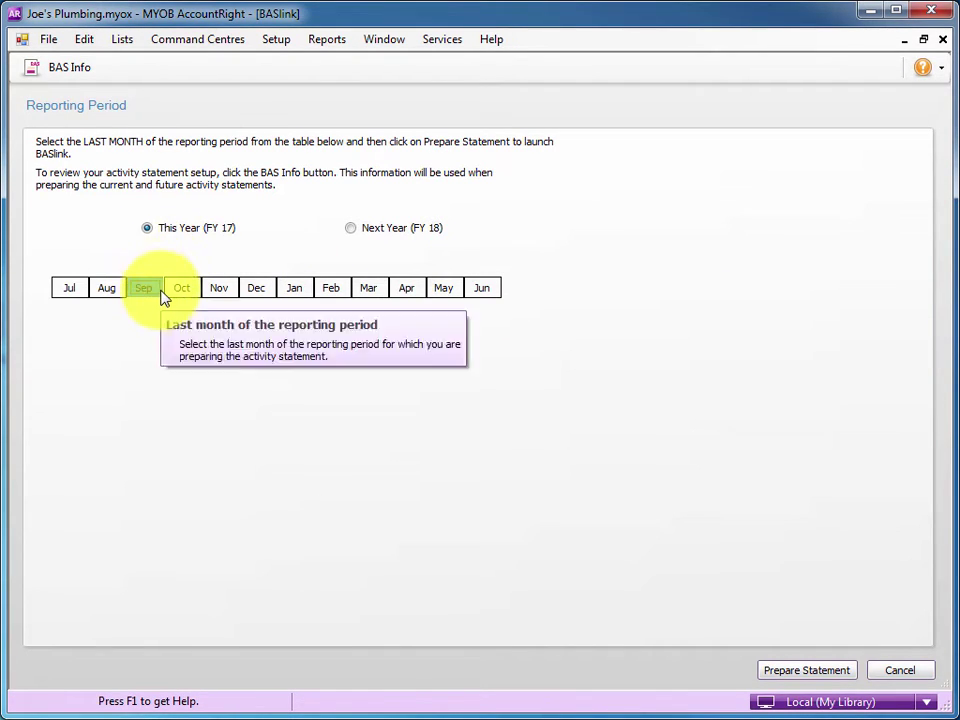
pyautogui.click(78, 291)
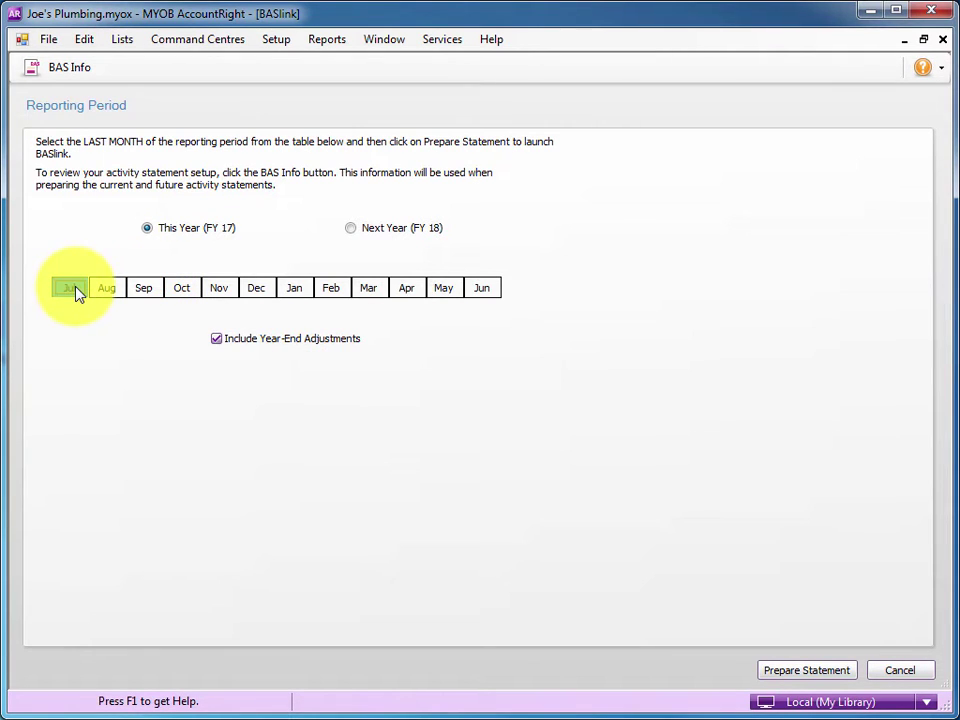
# Set GST to Monthly, Non-Cash (Accruals) basis, calculated from Accounts, with Fuel Tax Credits unticked.
pyautogui.click(70, 70)
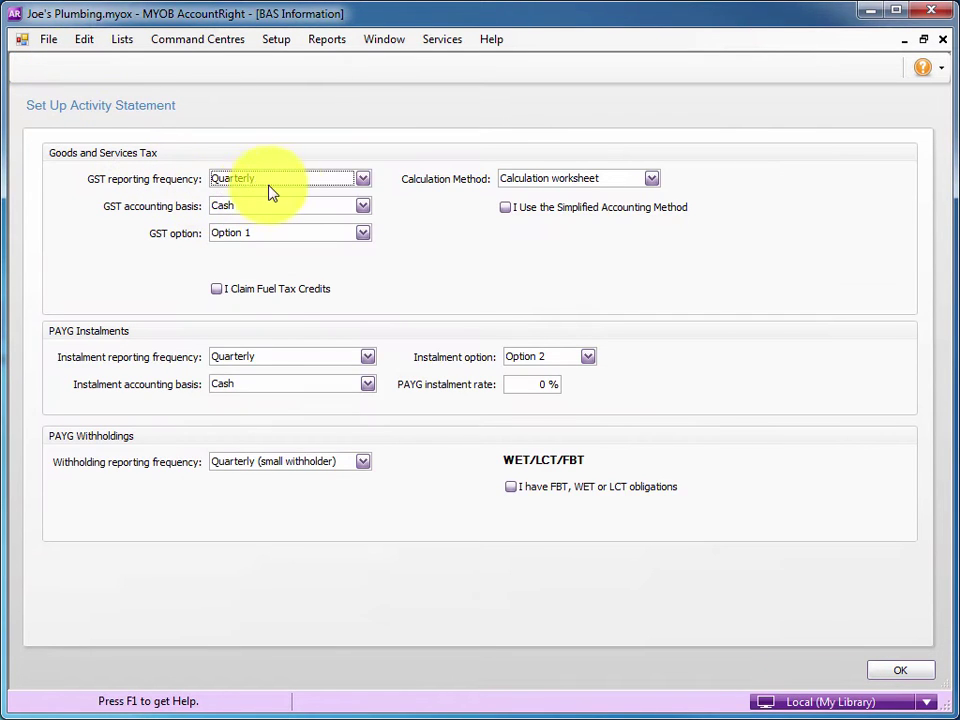
pyautogui.click(362, 179)
pyautogui.click(341, 195)
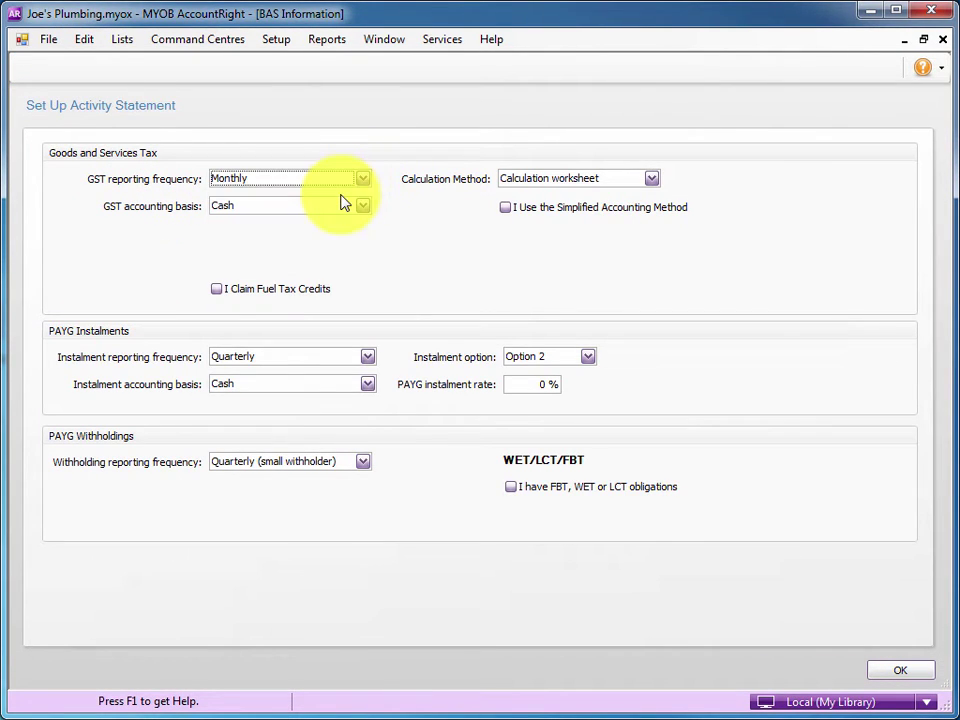
pyautogui.click(363, 207)
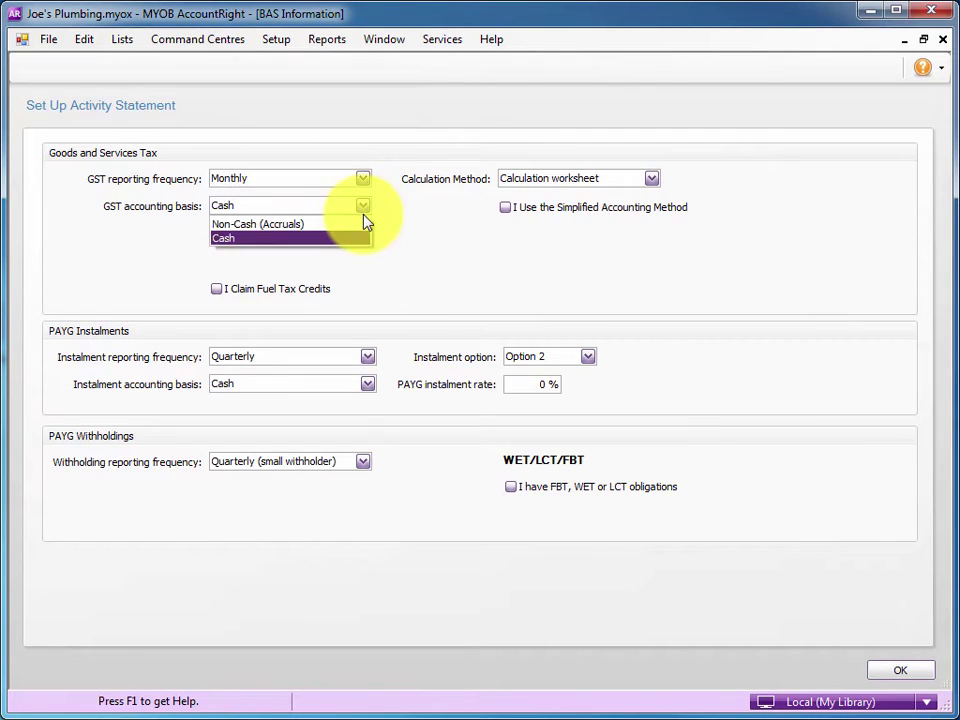
pyautogui.click(350, 224)
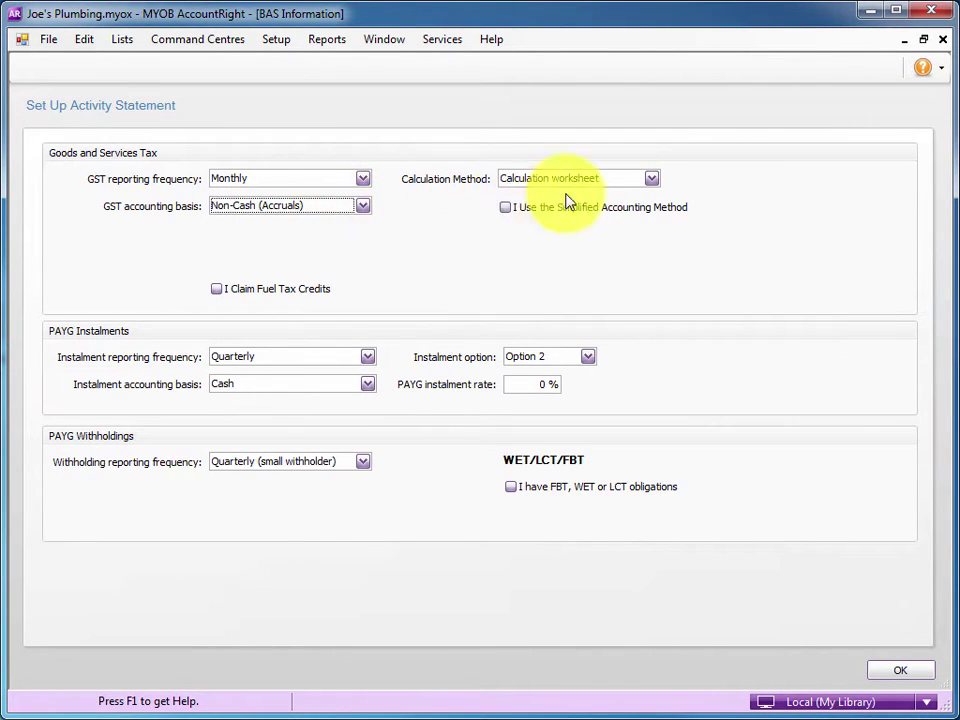
pyautogui.click(618, 182)
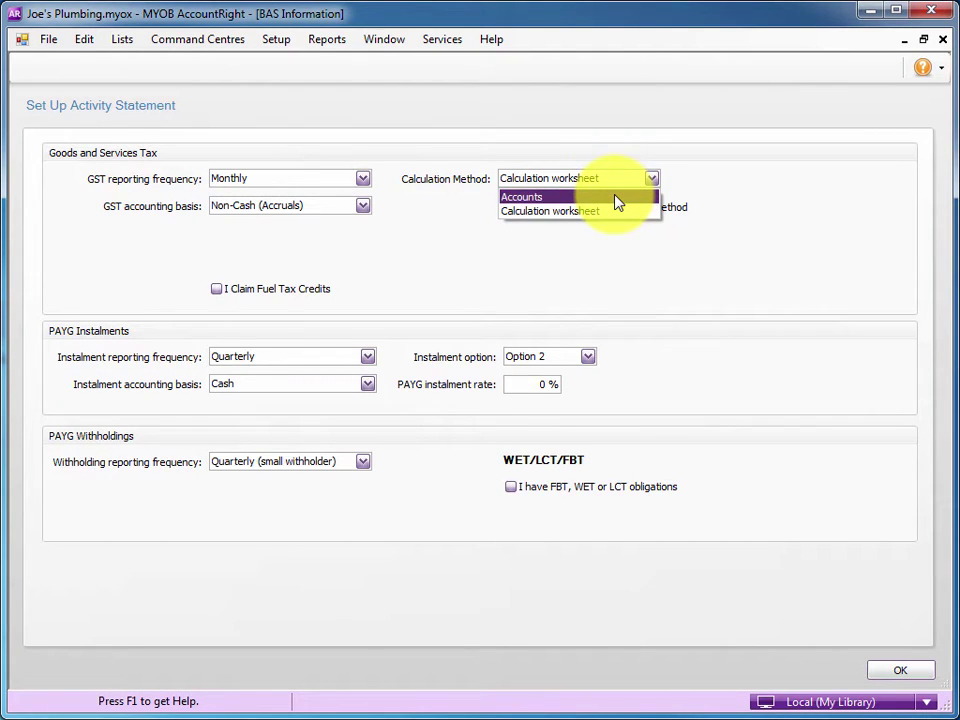
pyautogui.click(617, 198)
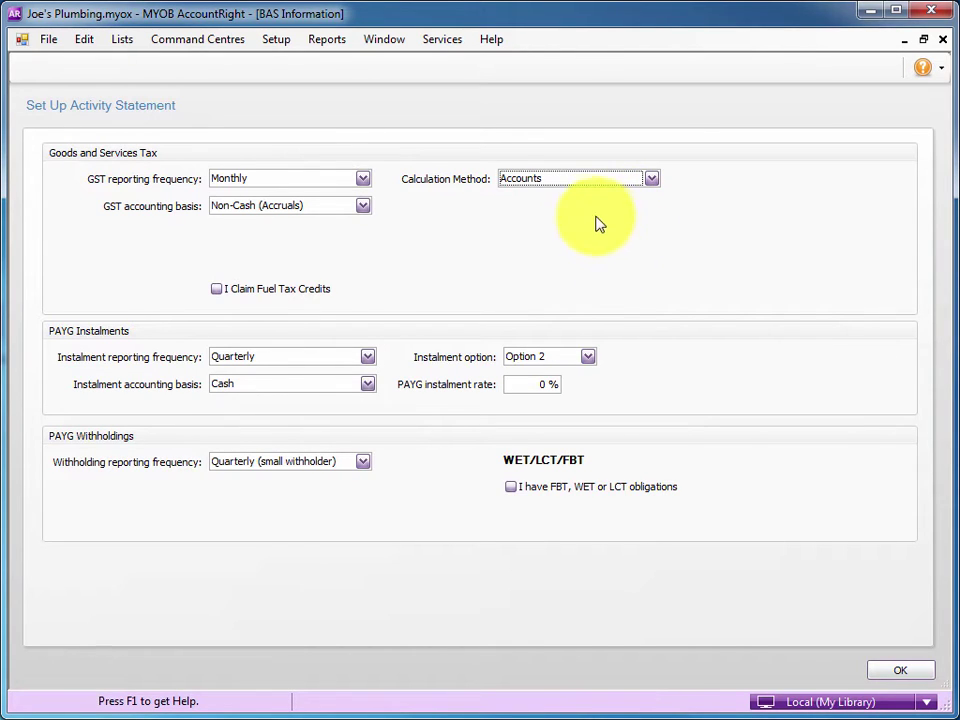
pyautogui.click(284, 292)
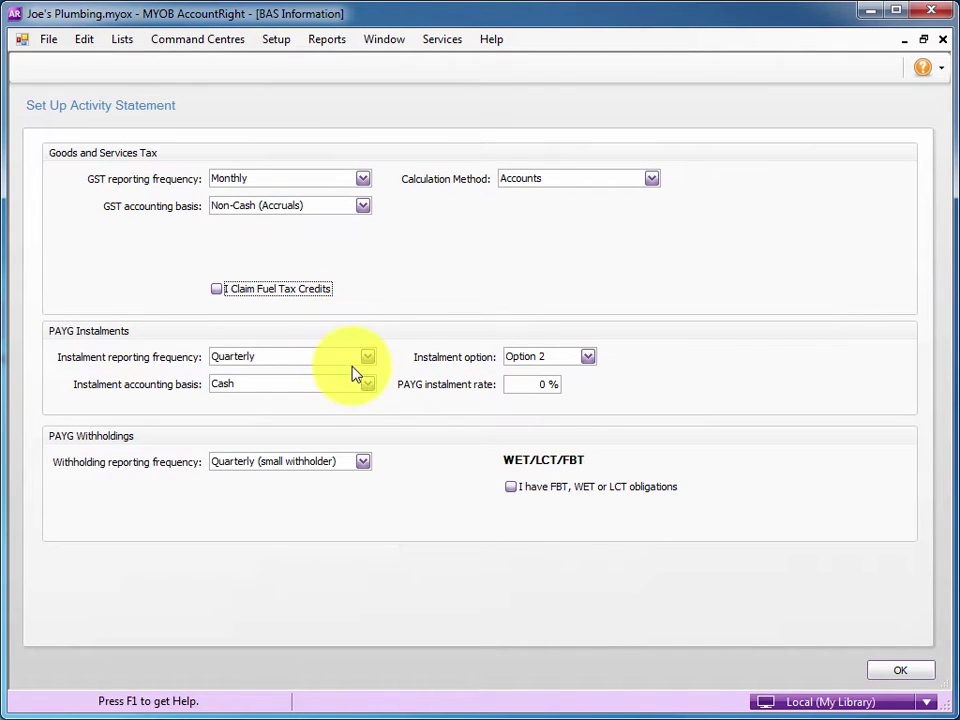
# Keep PAYG instalments Quarterly, set withholding to Not registered, leave FBT/WET/LCT off, and save the setup.
pyautogui.click(362, 360)
pyautogui.click(343, 360)
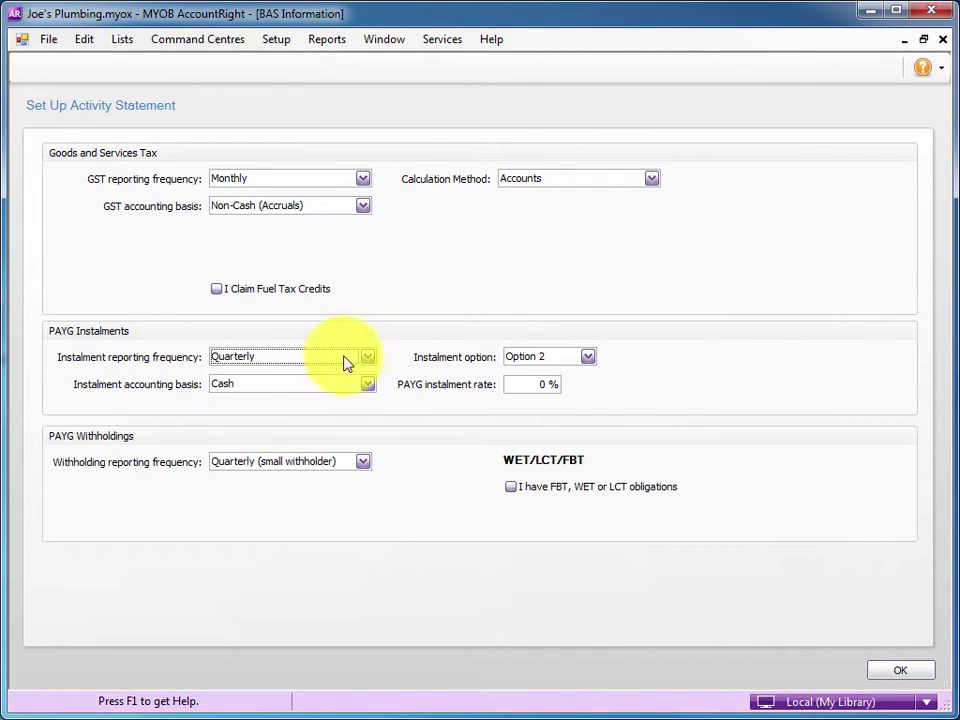
pyautogui.click(362, 462)
pyautogui.click(358, 480)
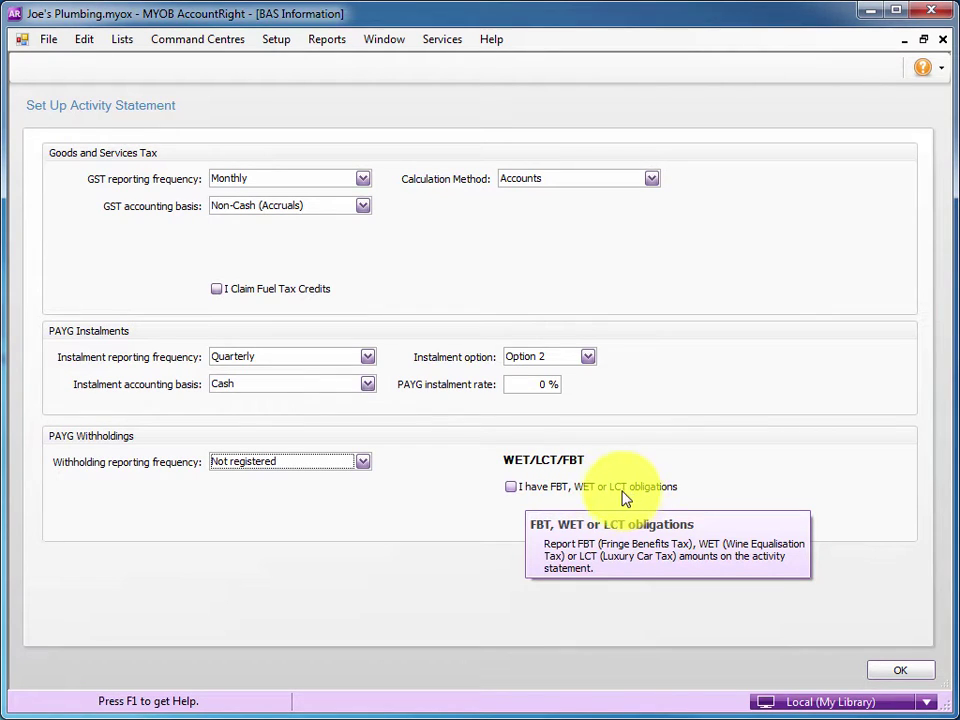
pyautogui.click(540, 490)
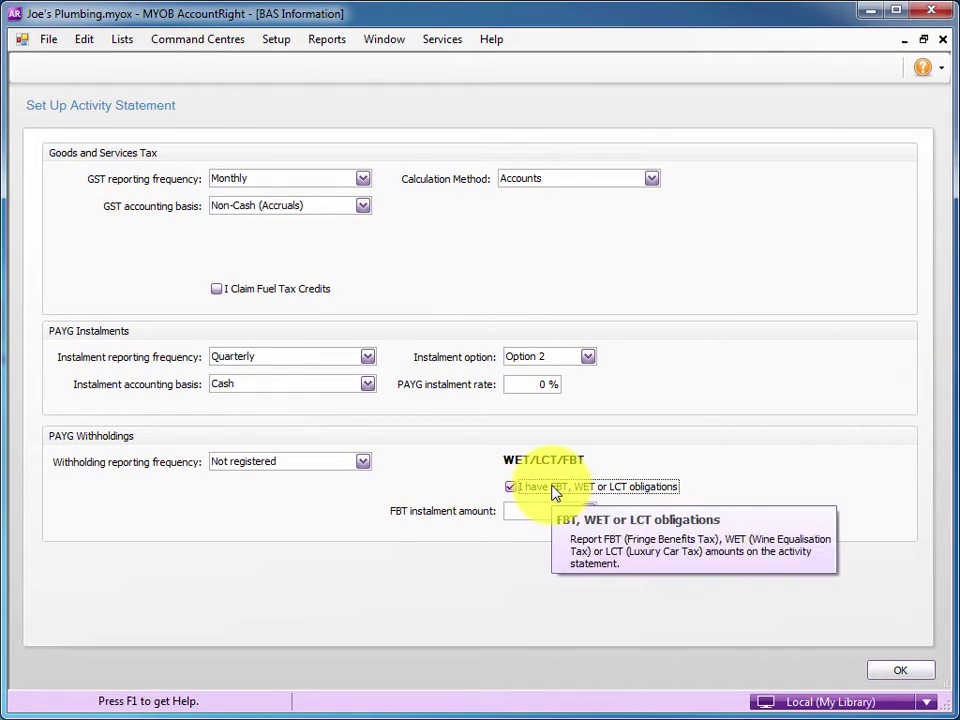
pyautogui.click(553, 489)
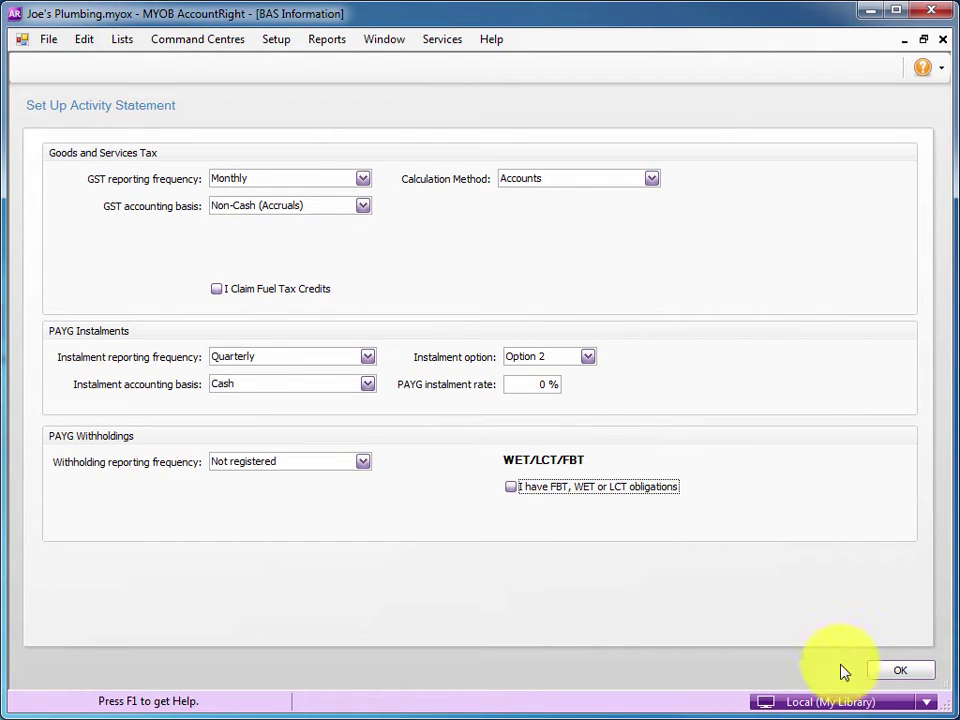
pyautogui.click(896, 672)
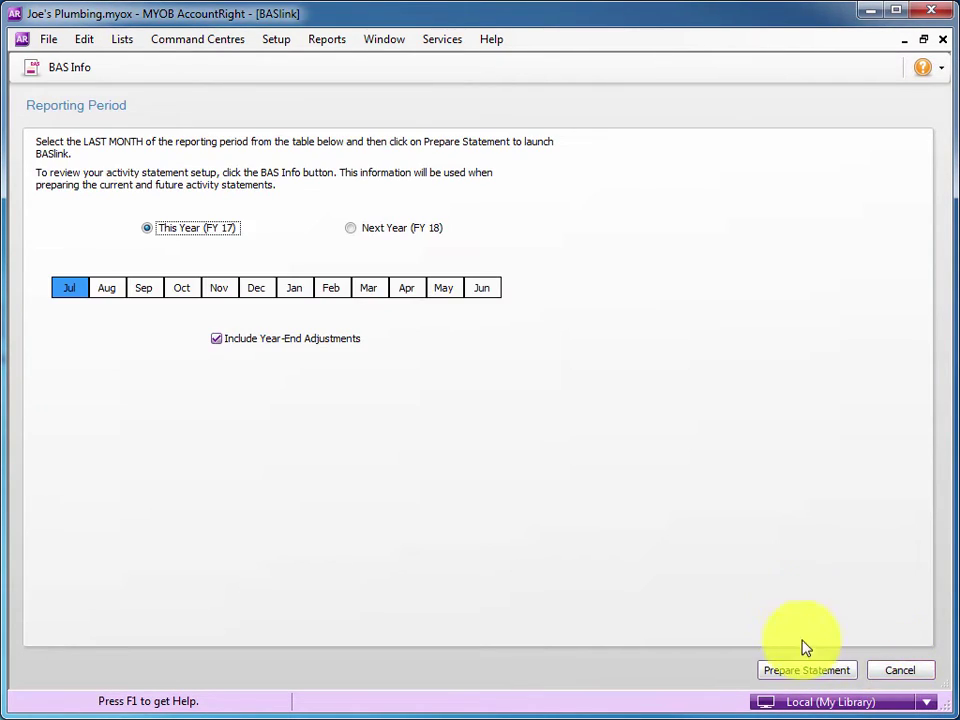
# Prepare the statement to open the Monthly BAS GST worksheet for 1–31 July 2016.
pyautogui.click(805, 670)
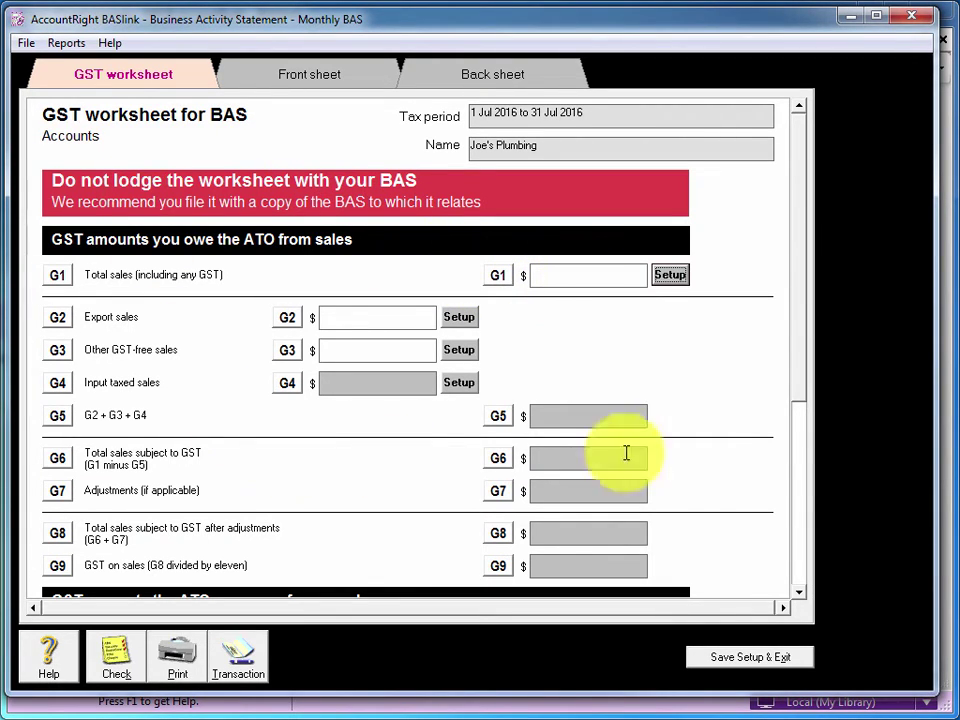
# Include the GST and EXP codes in G1, linking EXP to G2 Export sales.
pyautogui.click(670, 276)
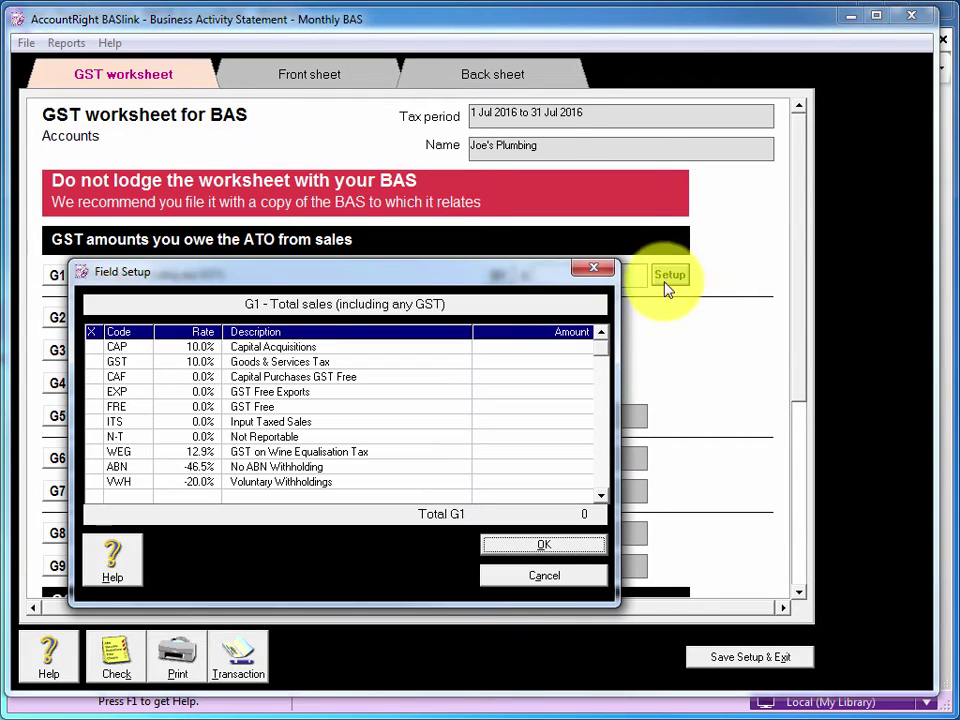
pyautogui.click(104, 364)
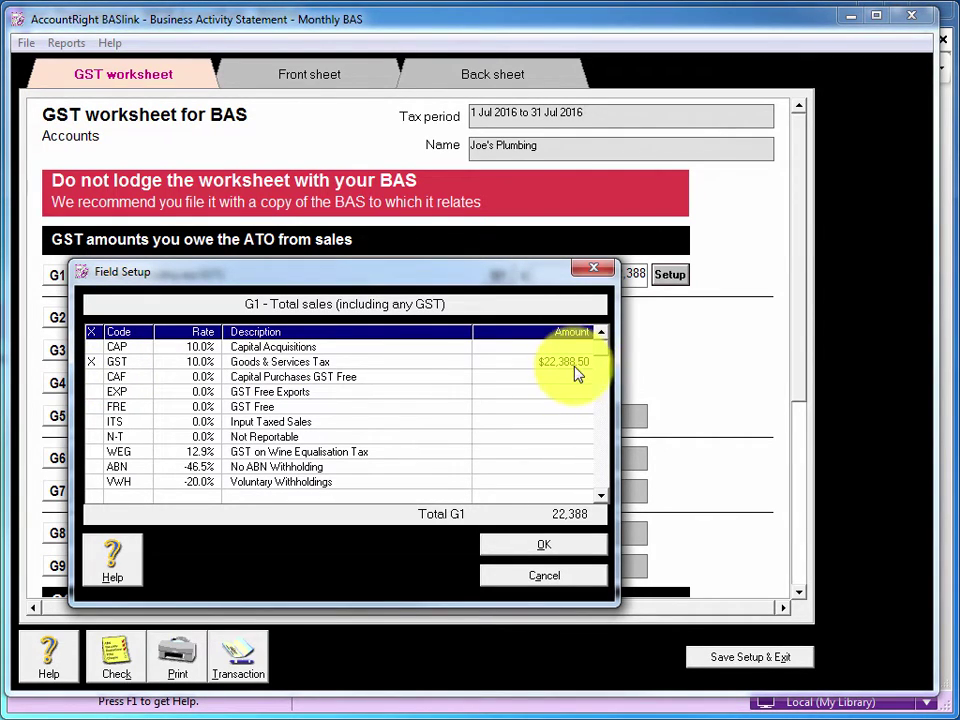
pyautogui.click(97, 394)
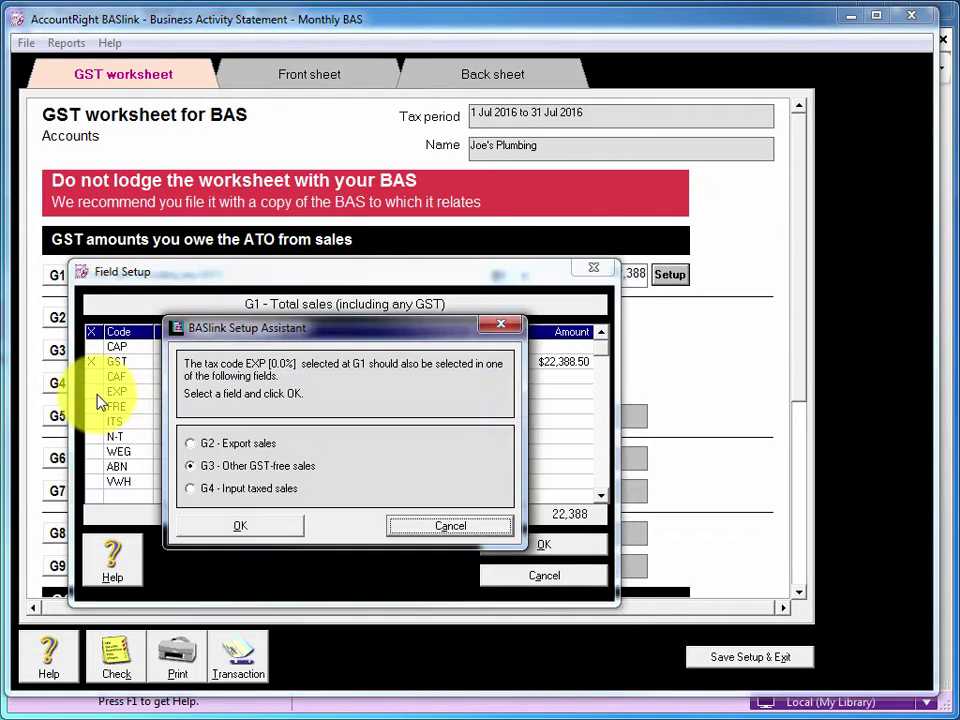
pyautogui.click(189, 446)
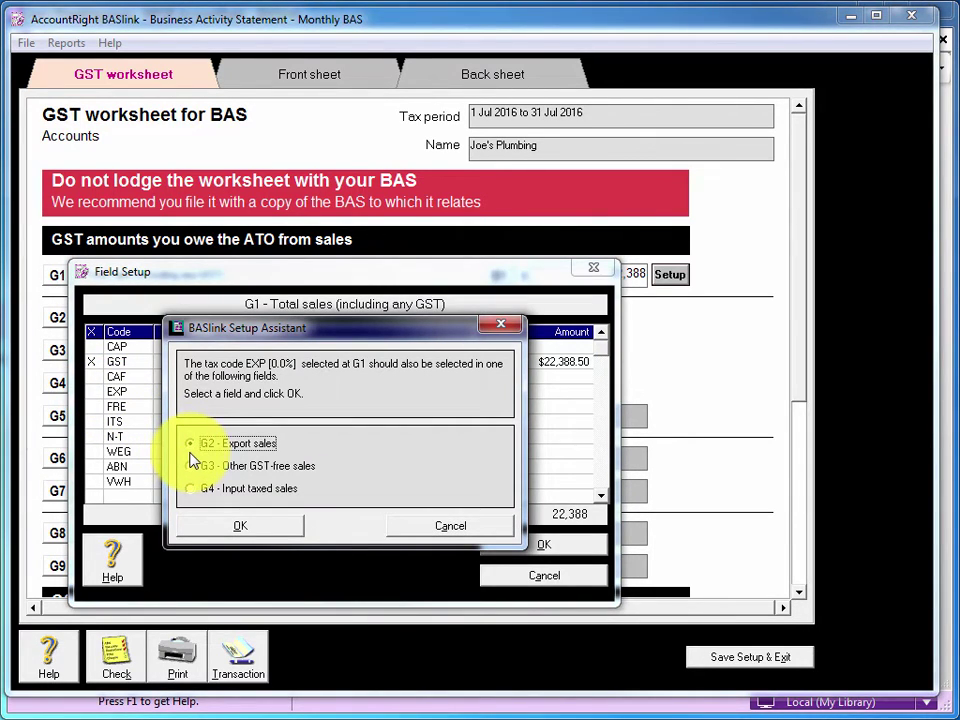
pyautogui.click(229, 527)
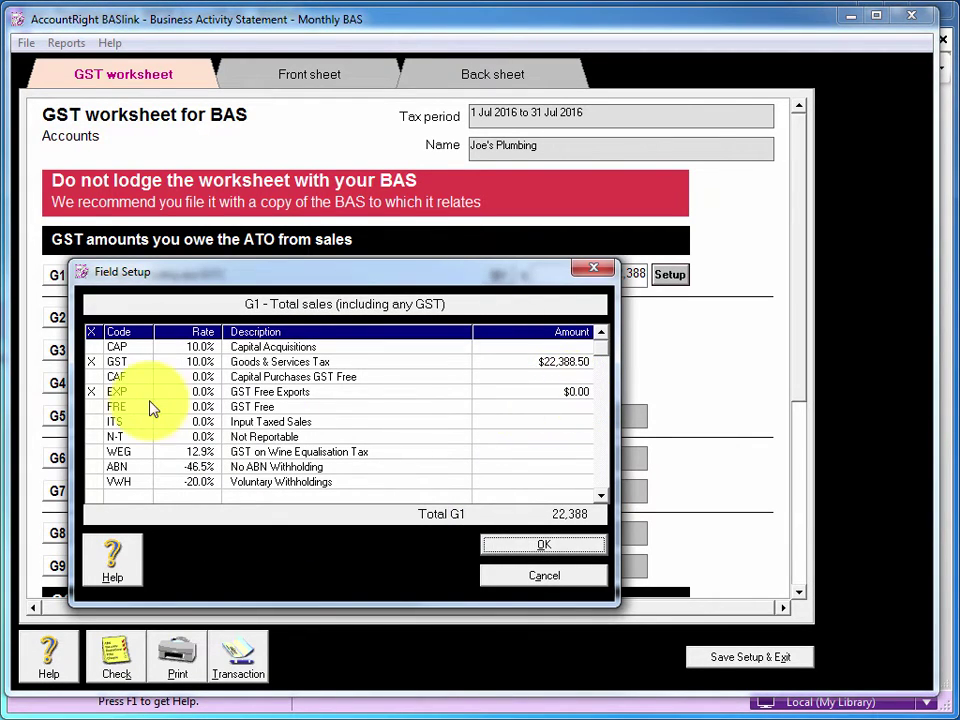
# Add FRE (linked to G3) and ITS (linked to G4) to G1, bringing it to 22,388.
pyautogui.click(101, 409)
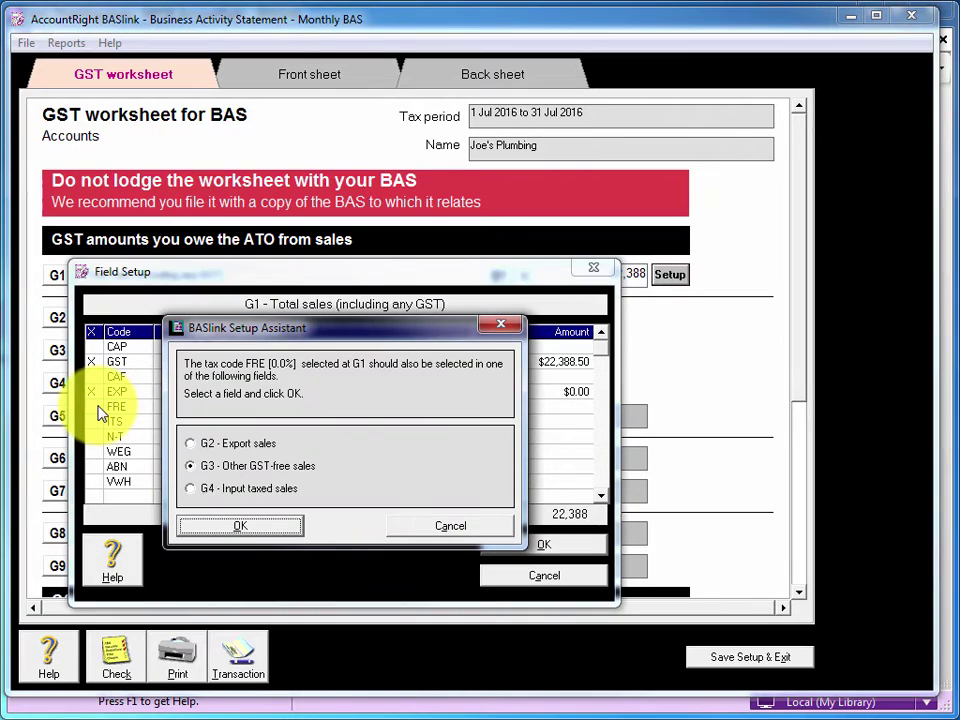
pyautogui.click(198, 448)
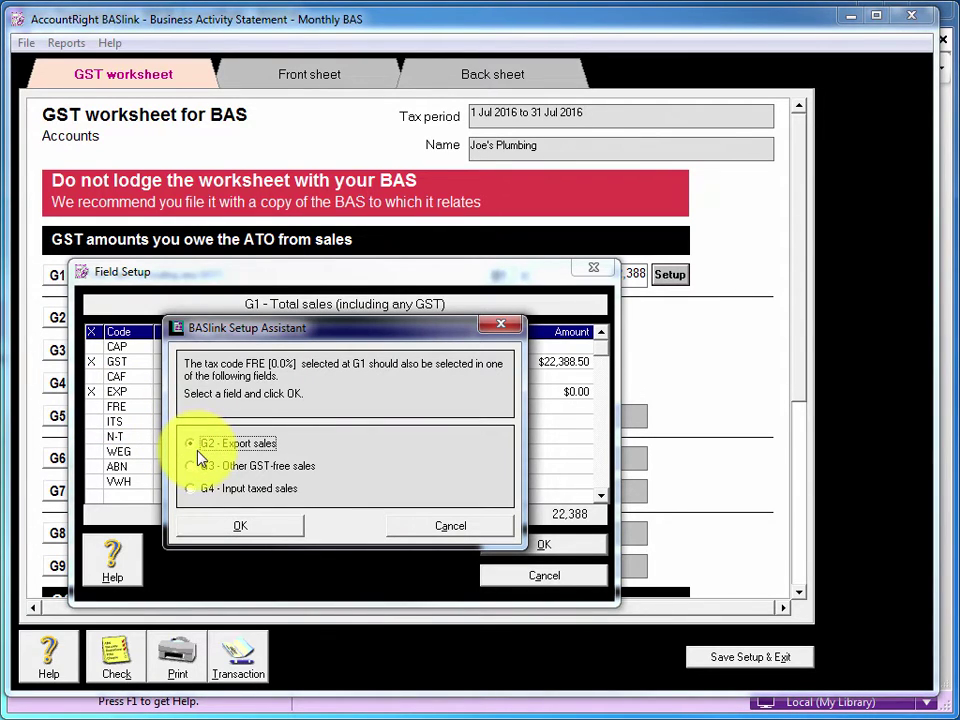
pyautogui.click(203, 466)
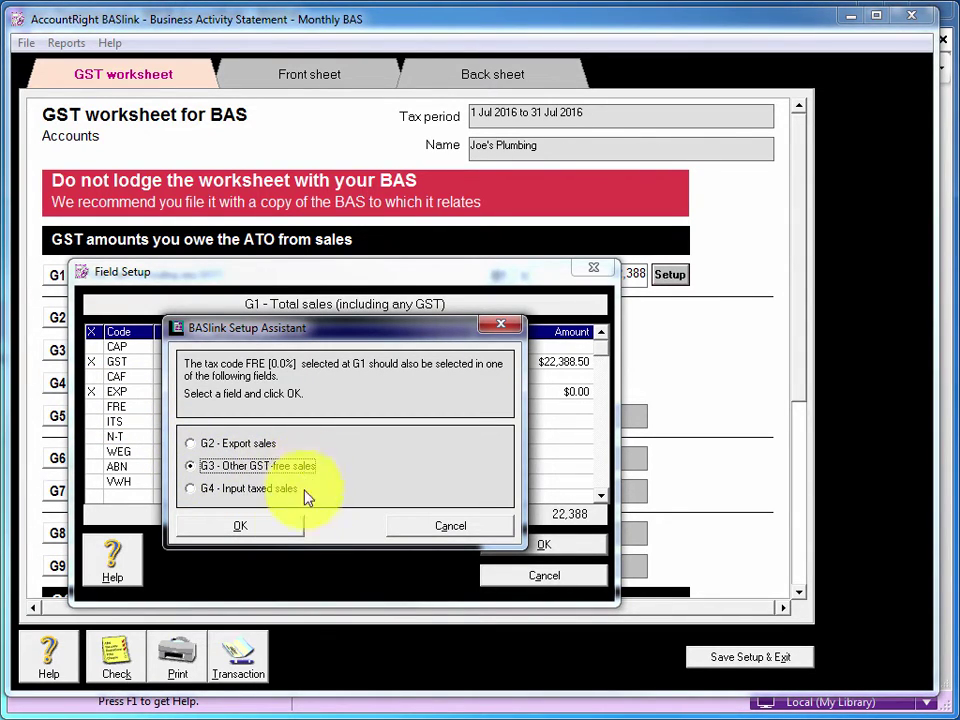
pyautogui.click(285, 533)
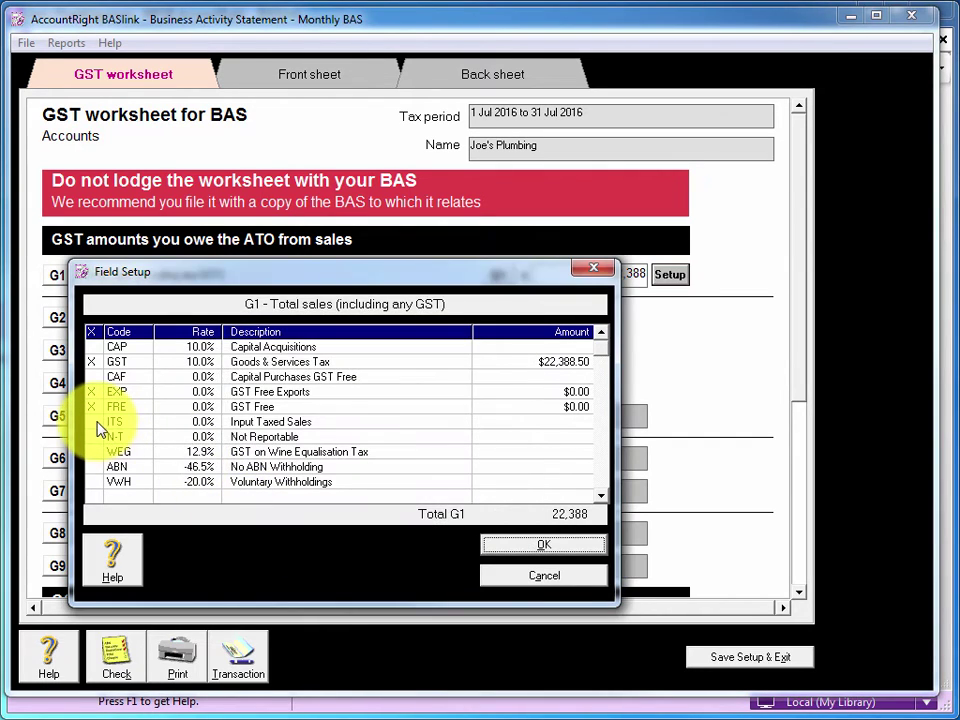
pyautogui.click(100, 424)
pyautogui.click(205, 488)
pyautogui.click(241, 526)
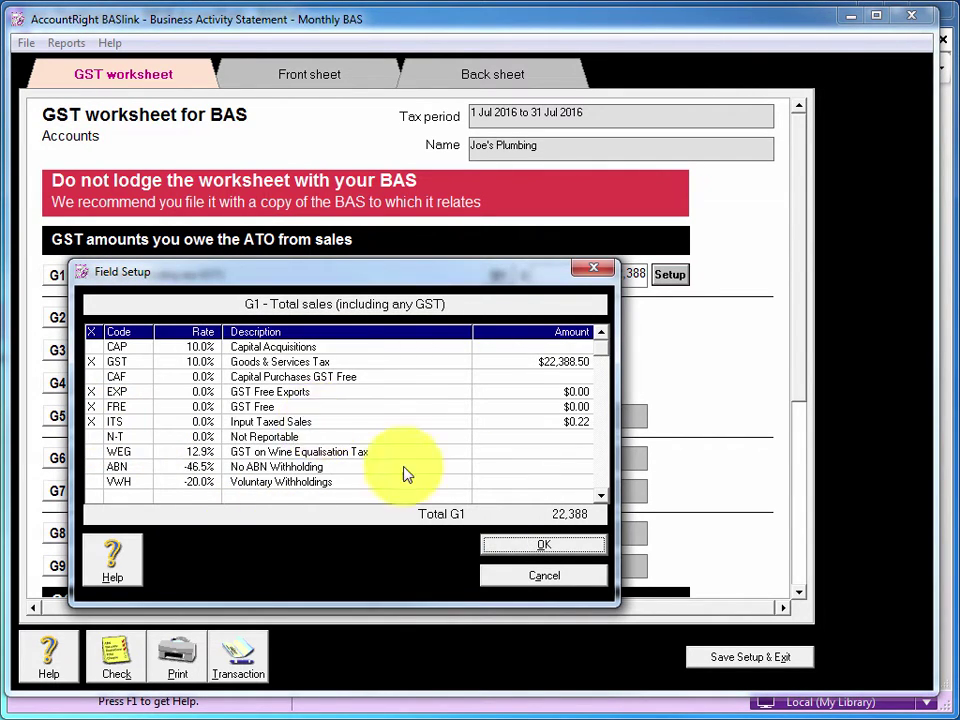
pyautogui.click(541, 548)
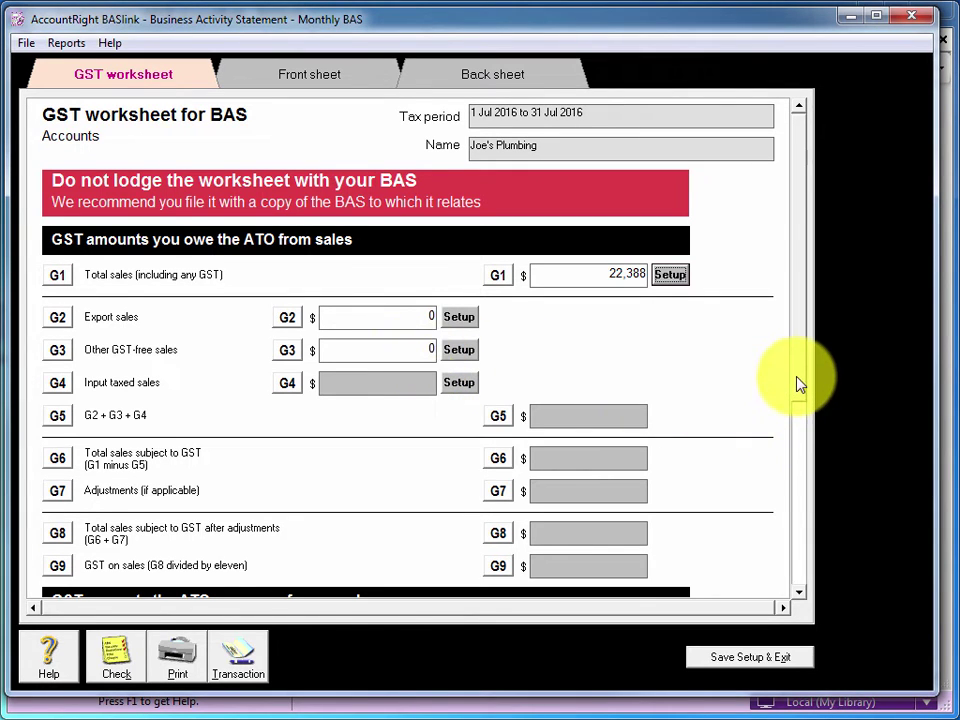
# Have G10 capital purchases draw only on the CAP code, totalling 2,200.
pyautogui.moveTo(799, 386); pyautogui.dragTo(808, 540)
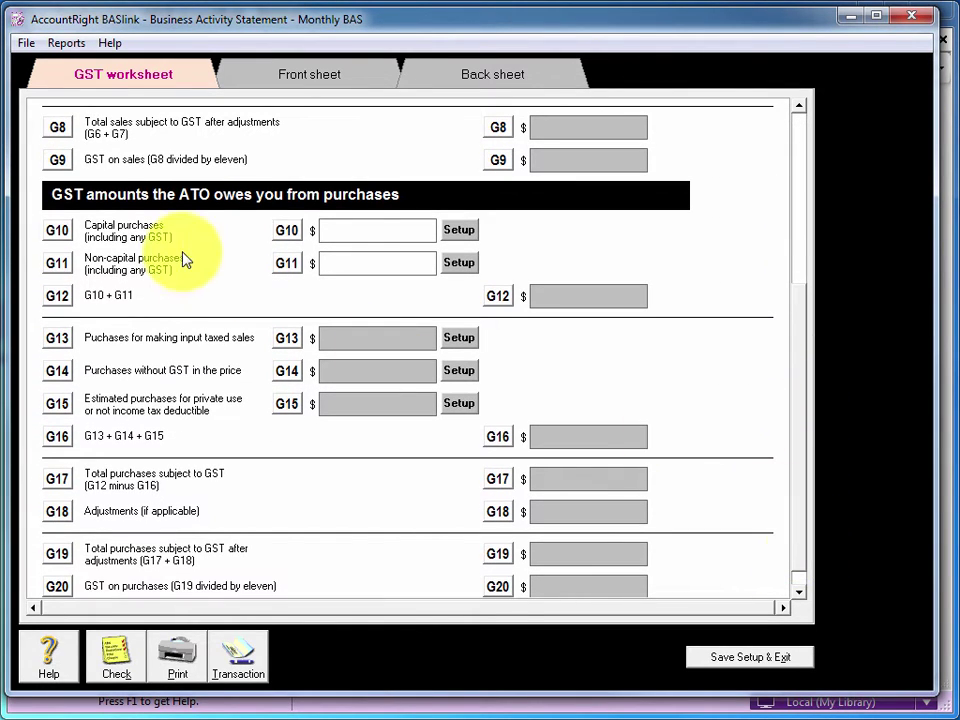
pyautogui.click(456, 232)
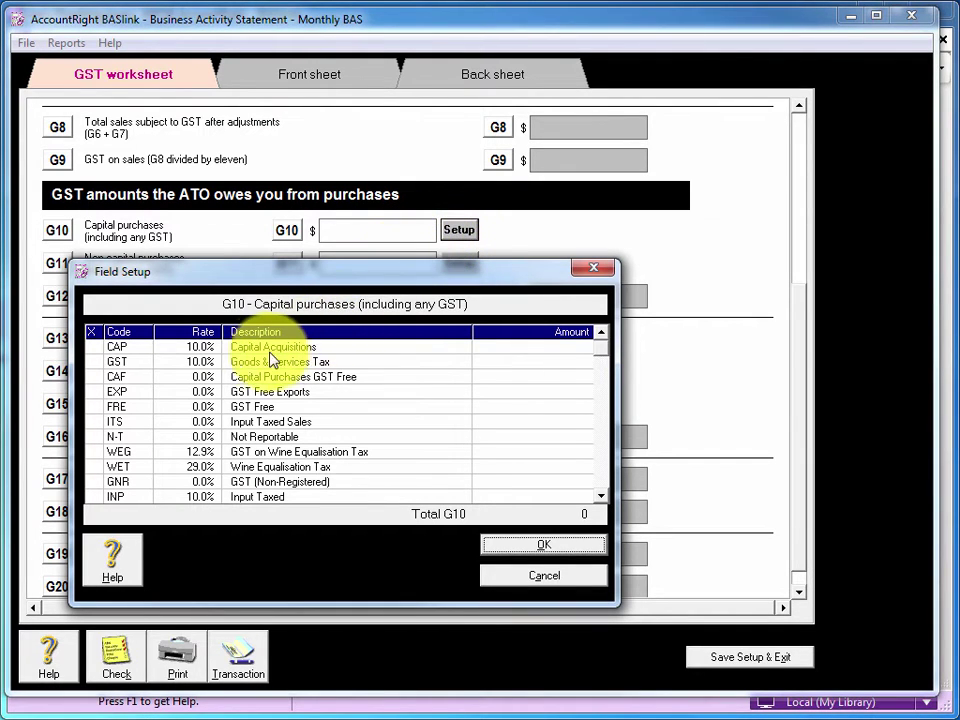
pyautogui.click(103, 348)
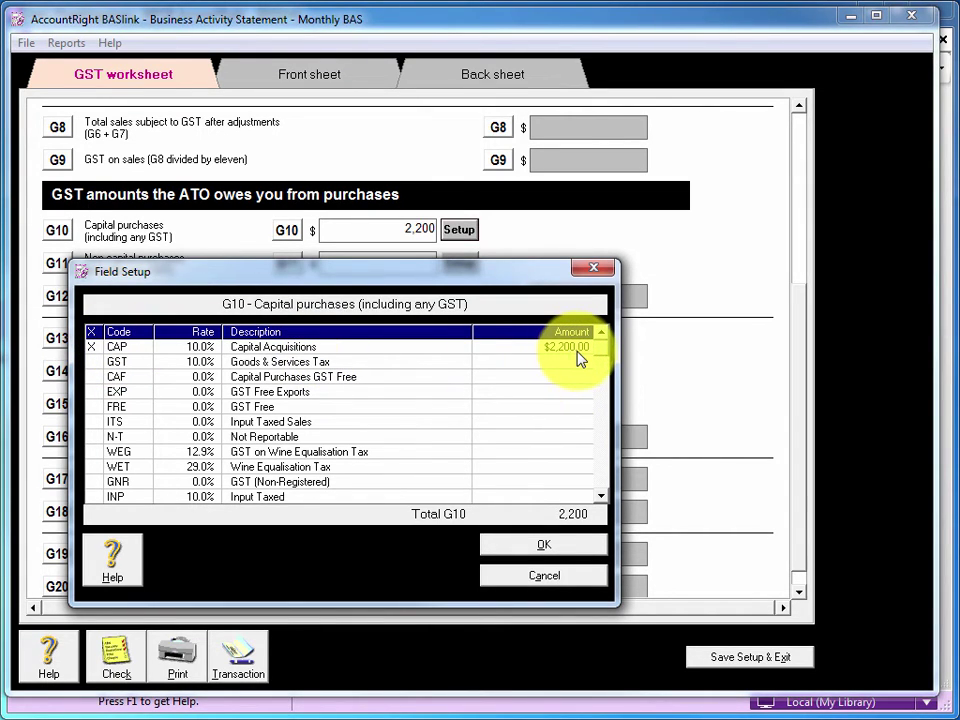
pyautogui.click(544, 544)
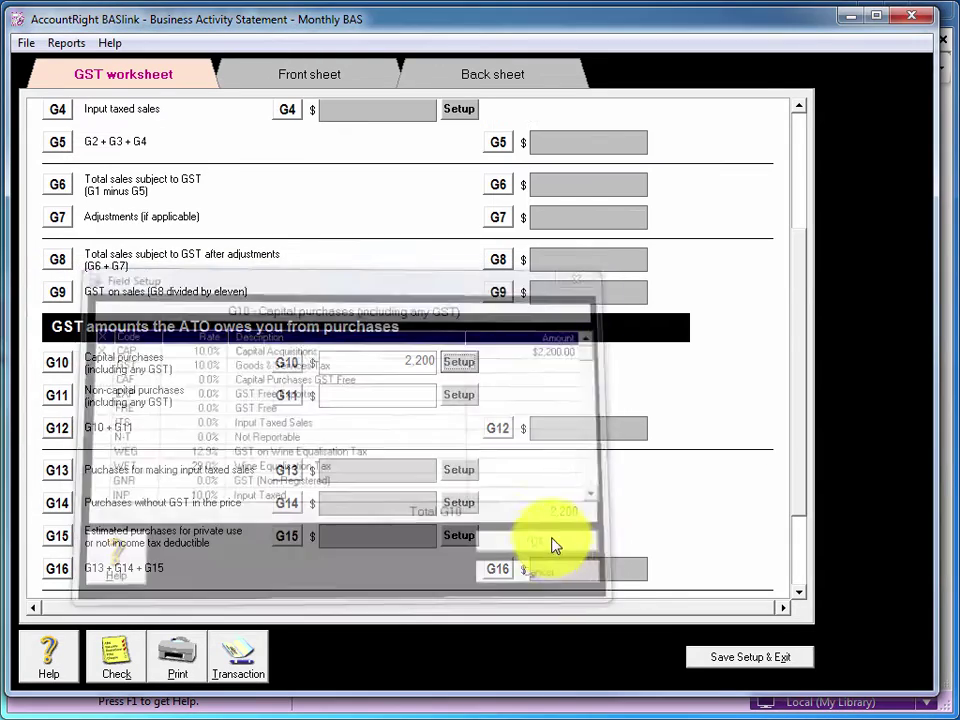
# Include the GST and FRE codes in G11, also reporting FRE at G14, for 4,103.
pyautogui.click(459, 396)
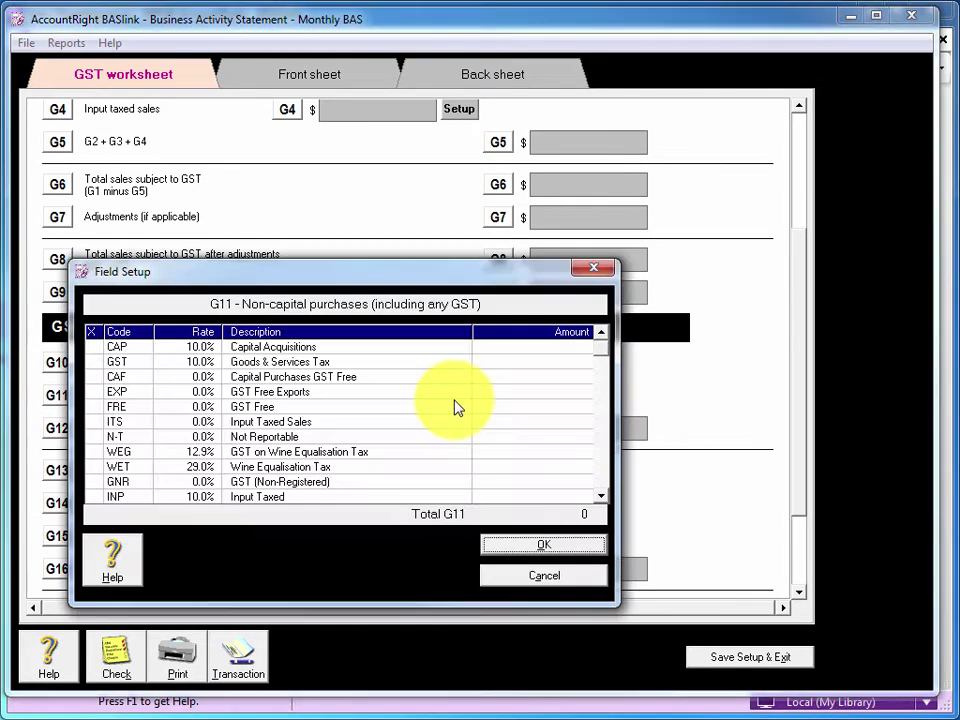
pyautogui.click(97, 364)
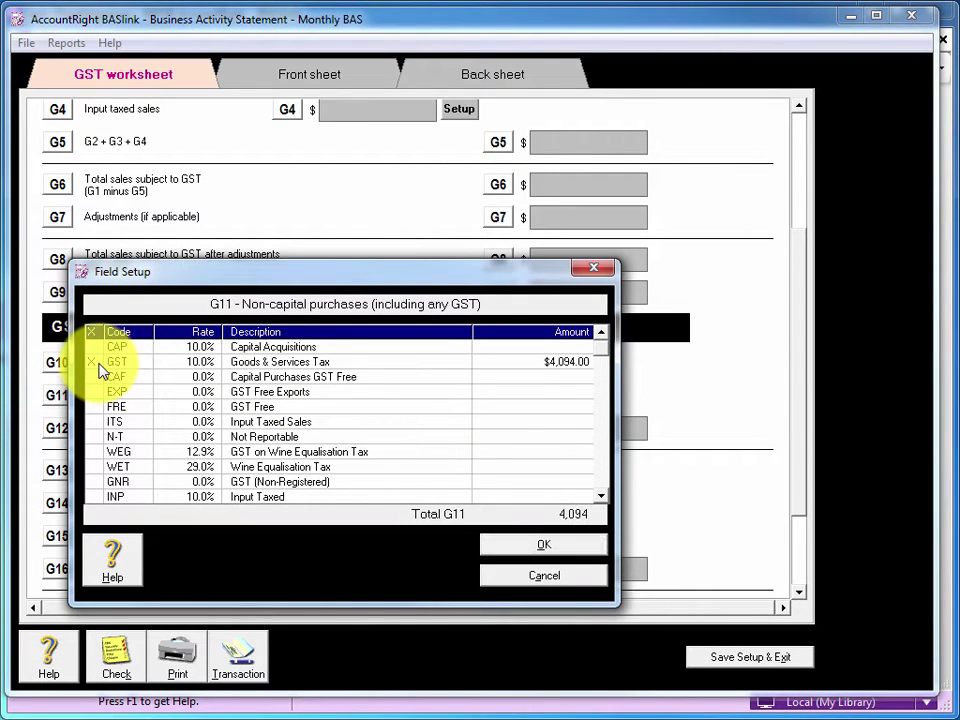
pyautogui.click(93, 406)
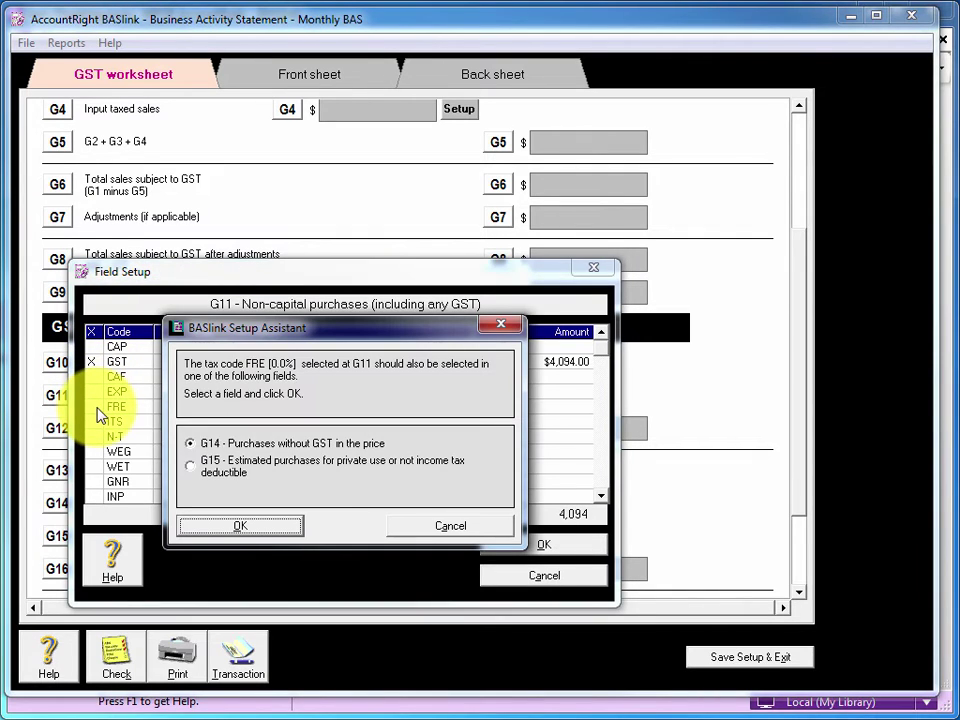
pyautogui.click(268, 531)
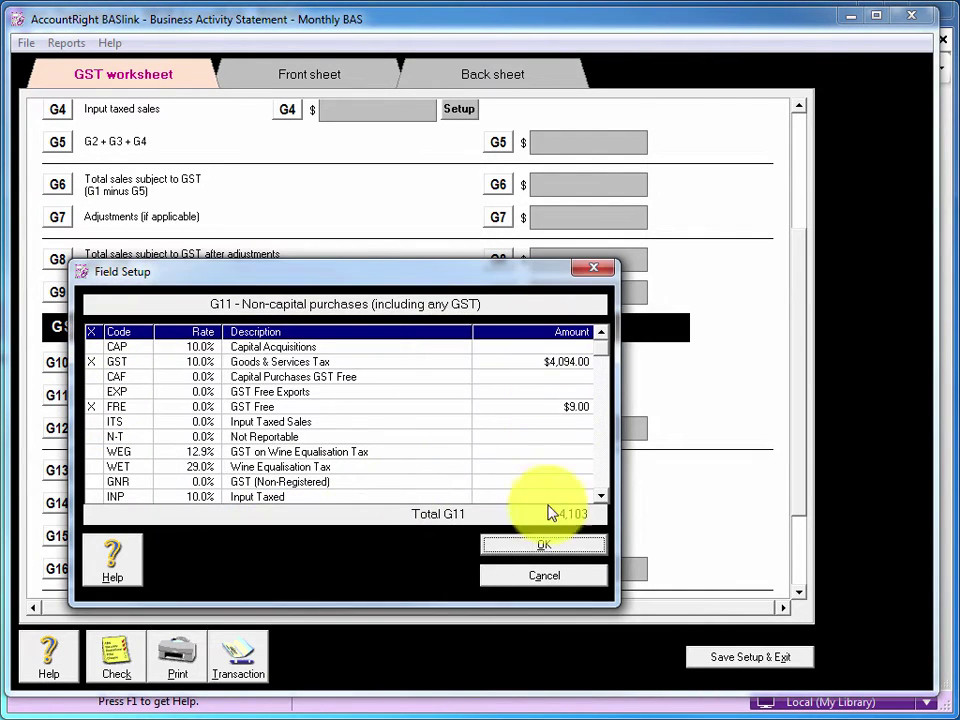
pyautogui.click(550, 547)
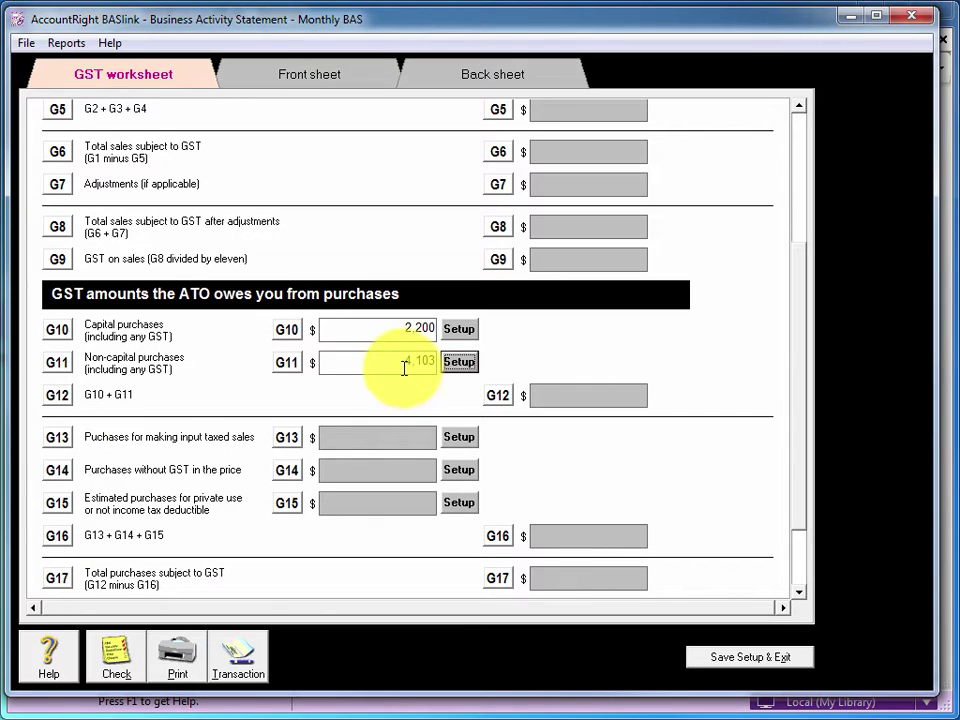
# Review the front sheet, then the back sheet down to the 1,463 payment at 9.
pyautogui.click(333, 78)
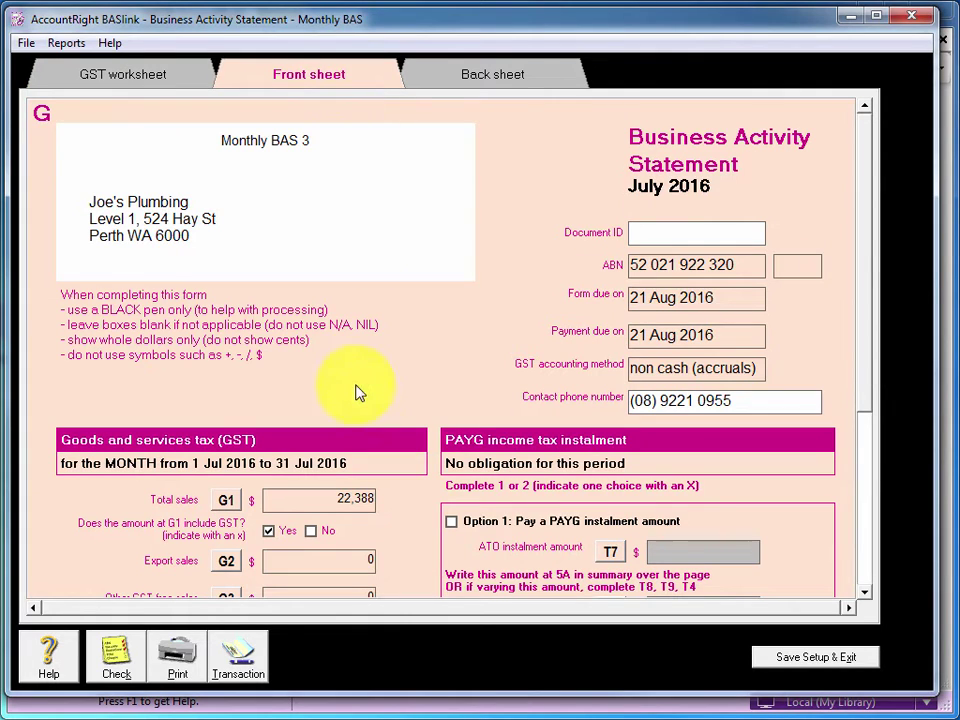
pyautogui.scroll(-5, 868, 381)
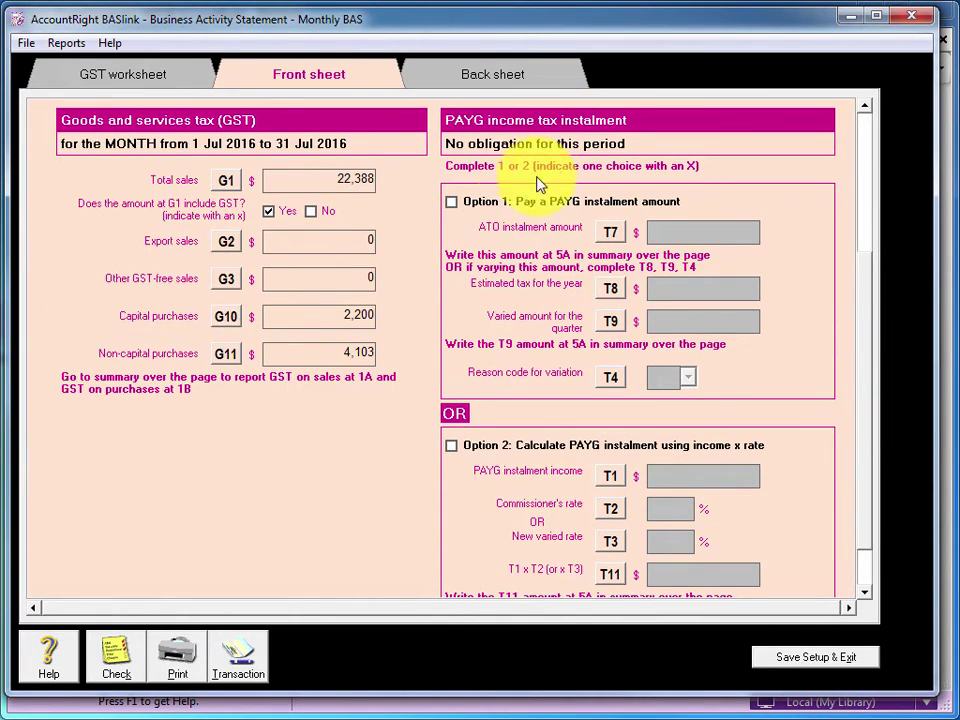
pyautogui.click(480, 78)
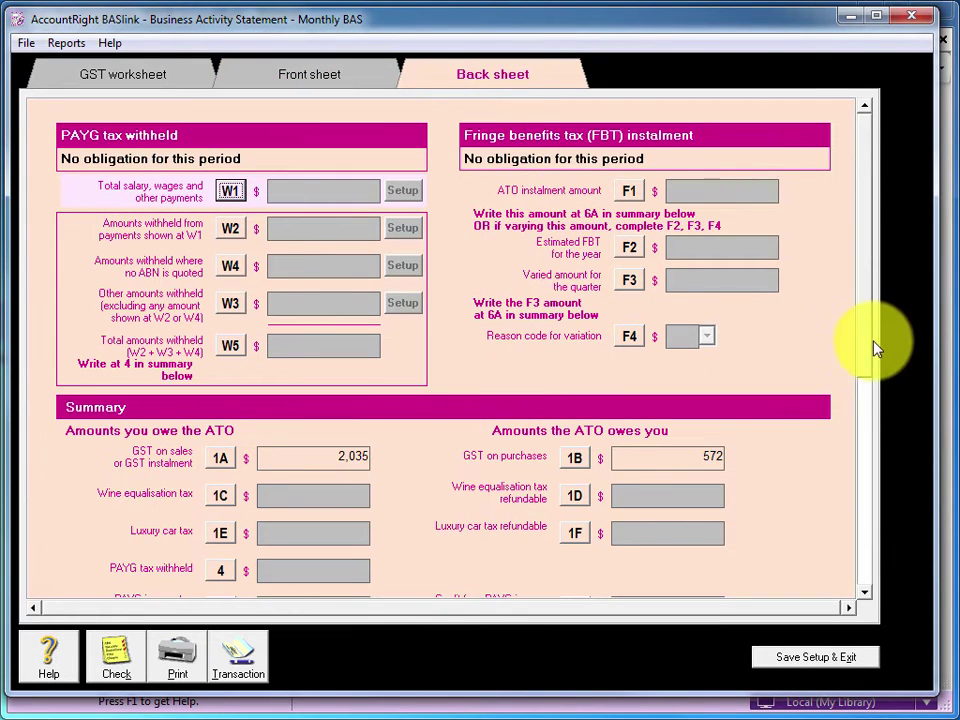
pyautogui.scroll(-5, 872, 311)
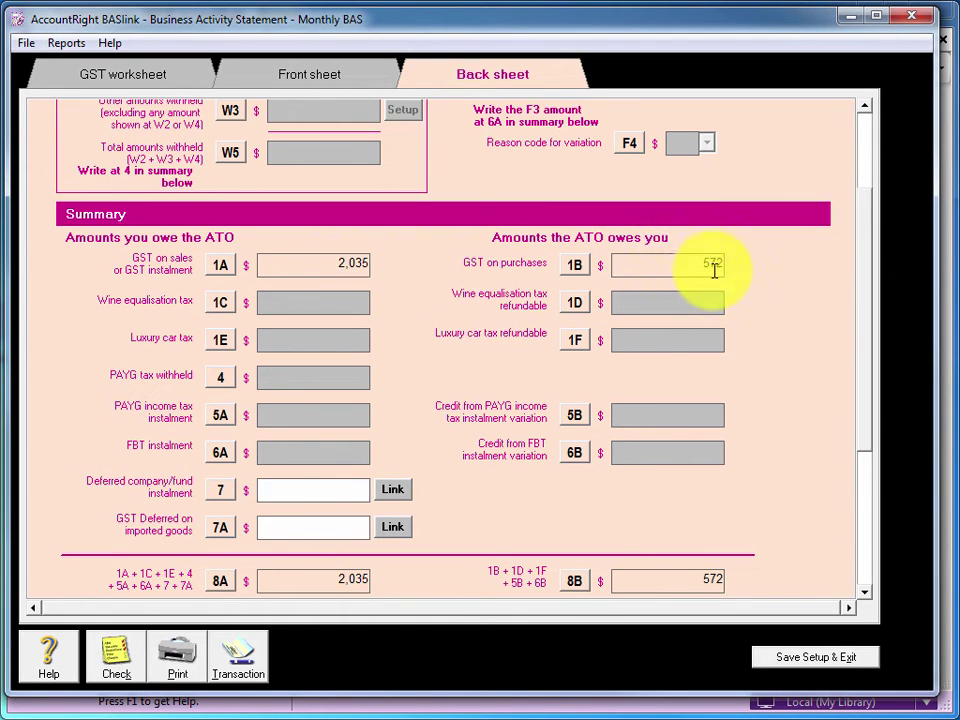
pyautogui.moveTo(868, 336); pyautogui.dragTo(868, 398)
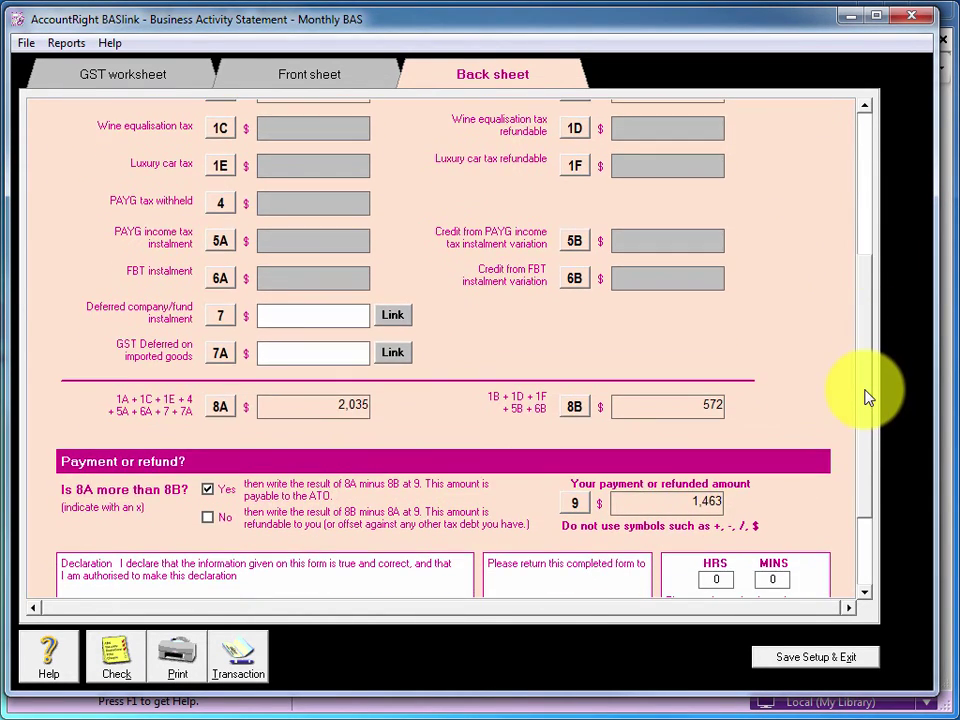
# Create the BAS payment transaction, dismissing the error list, to preview the $1,463.00 ATO payment.
pyautogui.click(246, 650)
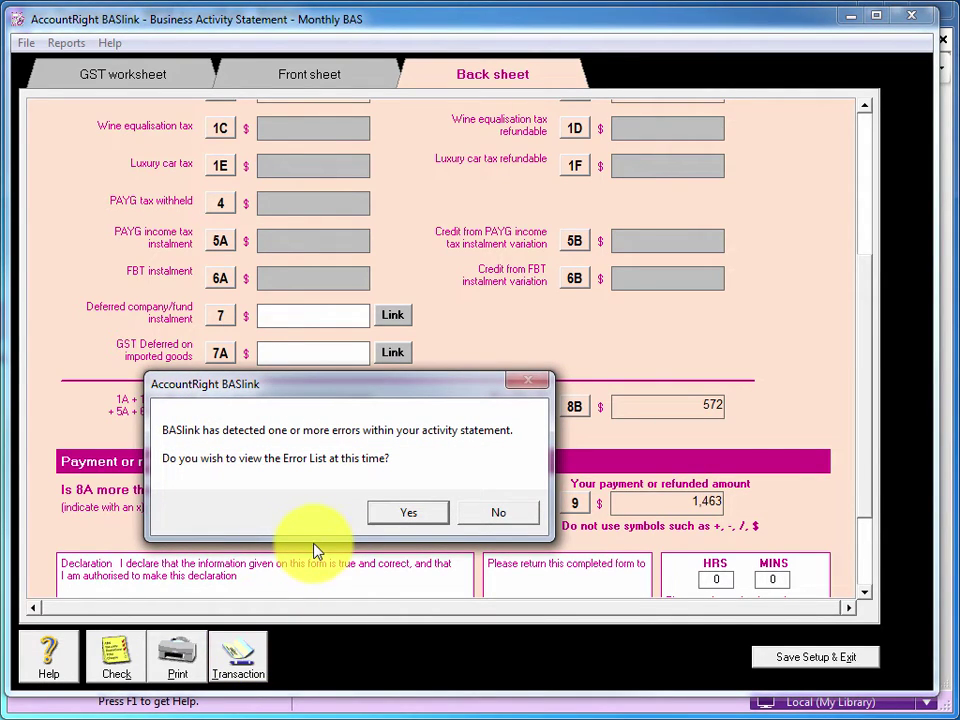
pyautogui.click(390, 516)
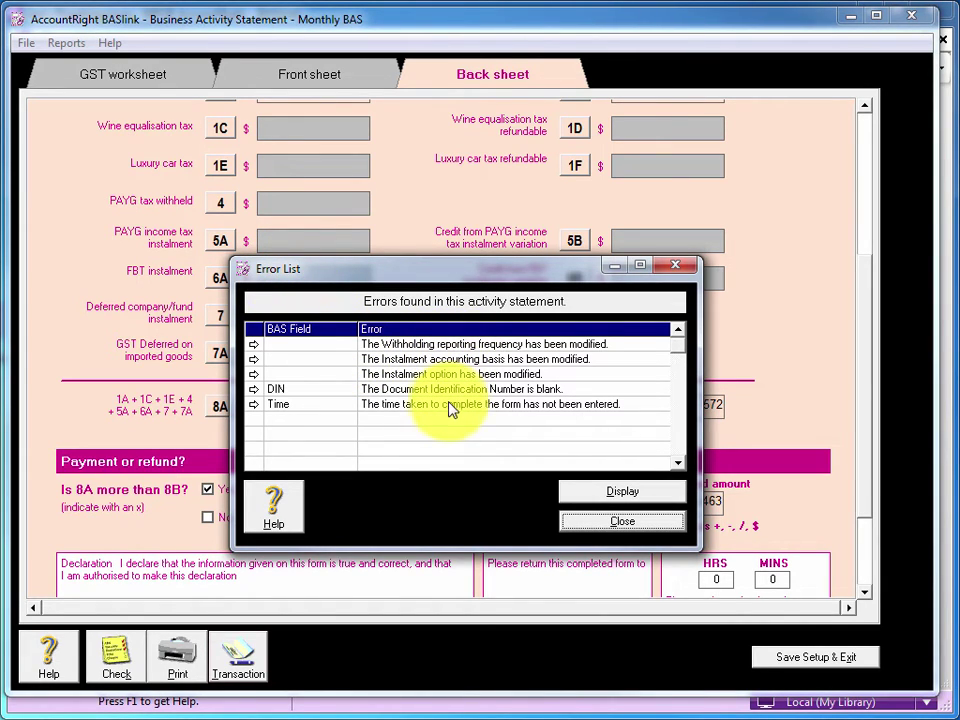
pyautogui.click(615, 523)
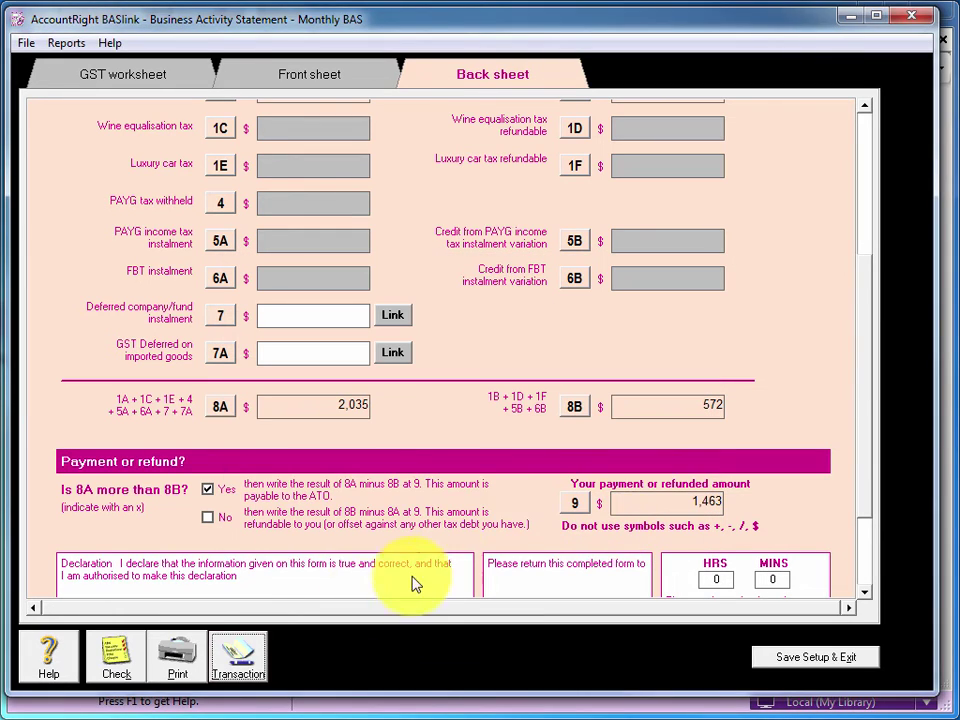
pyautogui.click(242, 668)
pyautogui.click(497, 518)
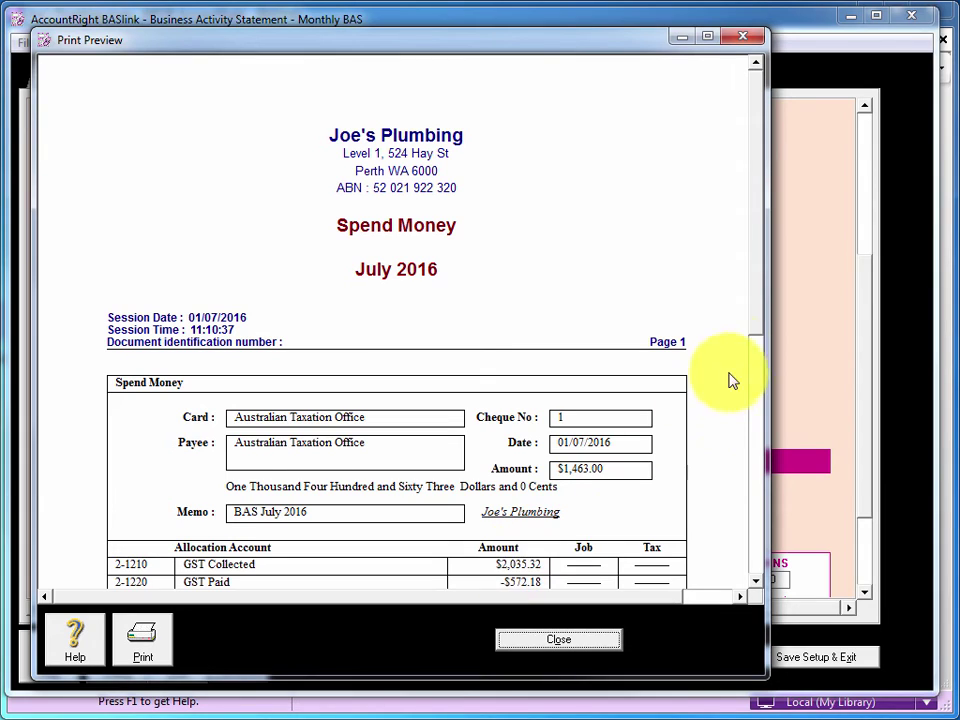
# Scroll the Print Preview to check the payment allocations.
pyautogui.moveTo(754, 343); pyautogui.dragTo(762, 422)
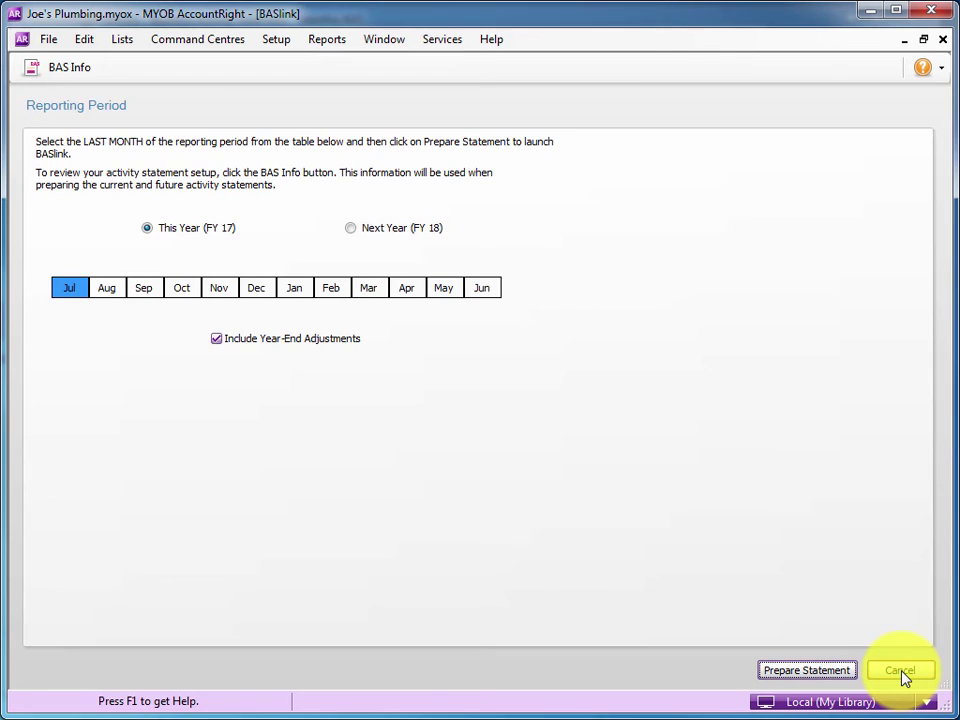
# Leave the BAS screen and start a Spend Money cheque to the ATO dated 8/08/2016.
pyautogui.click(902, 673)
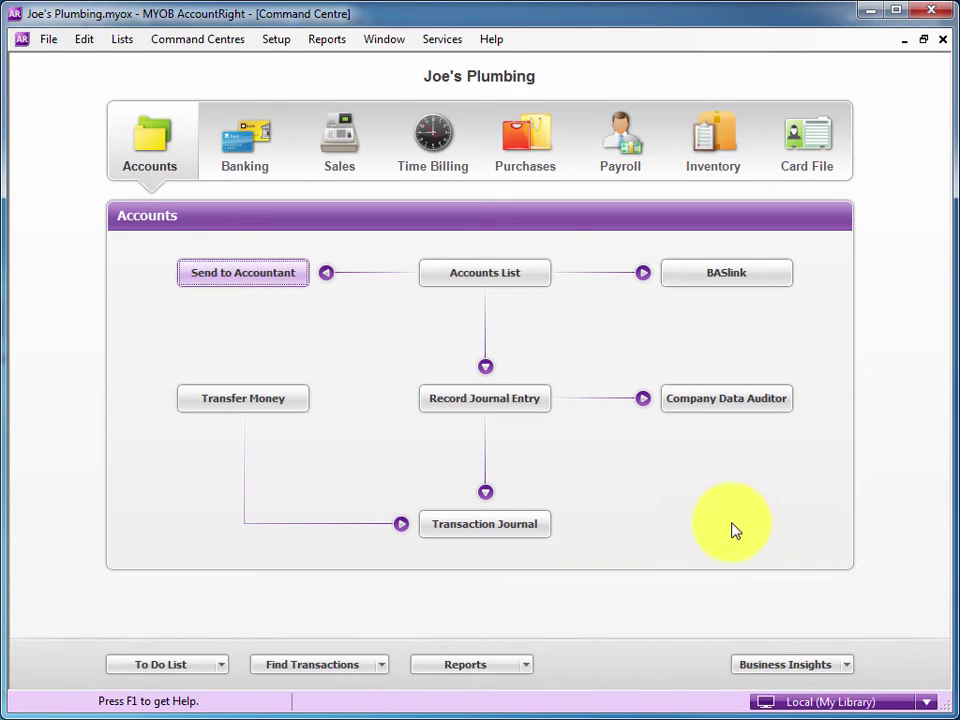
pyautogui.click(261, 153)
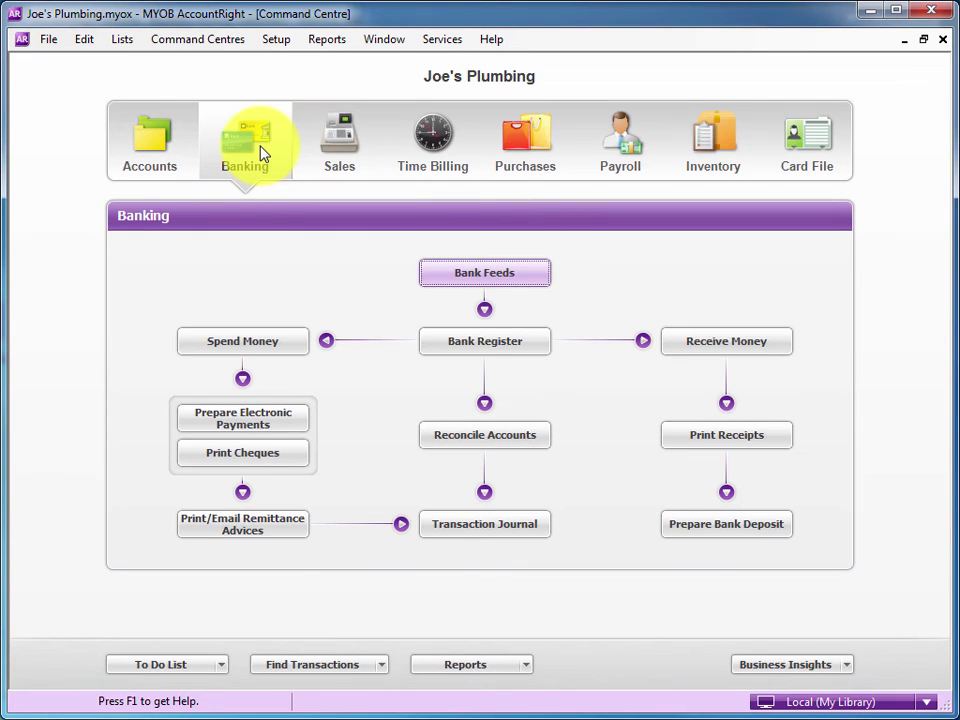
pyautogui.click(257, 338)
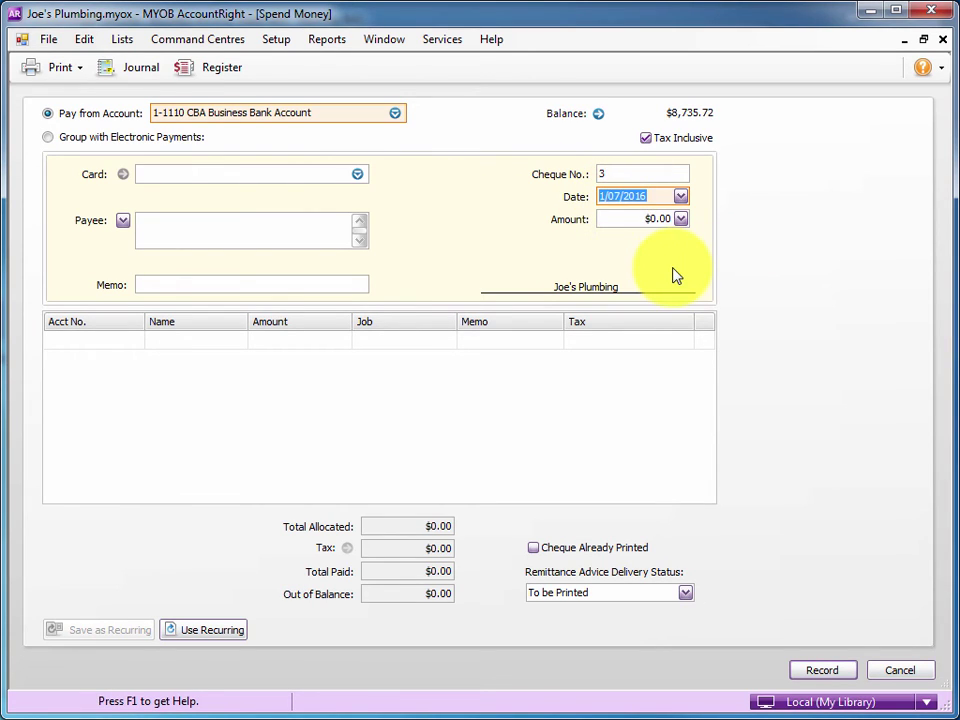
pyautogui.write('8/08')
pyautogui.press('Tab')
pyautogui.press('Tab')
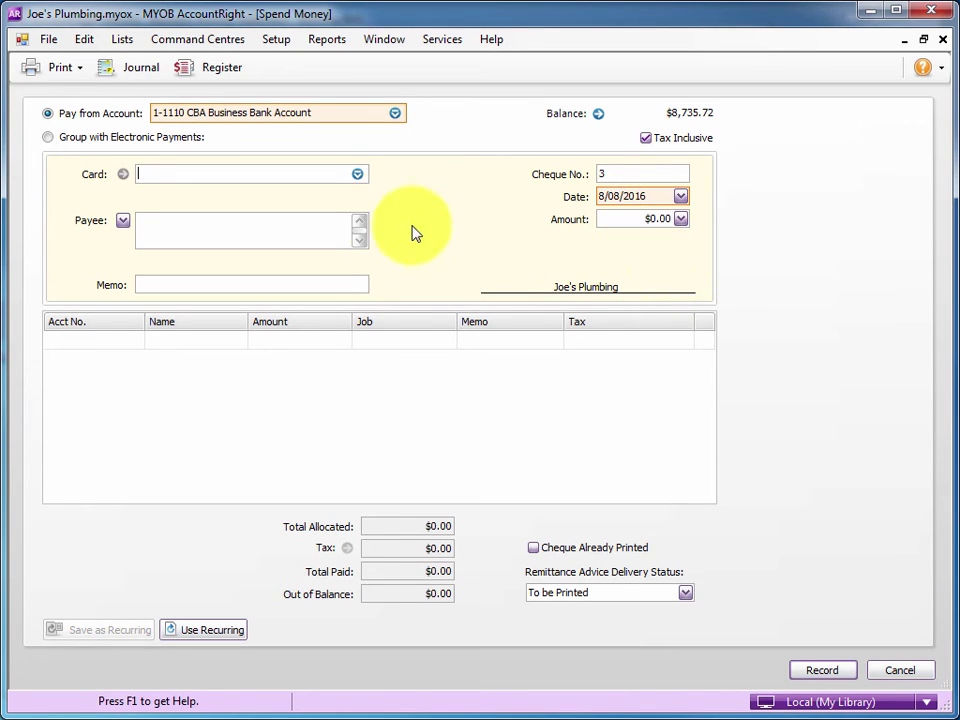
pyautogui.write('A')
pyautogui.doubleClick(308, 234)
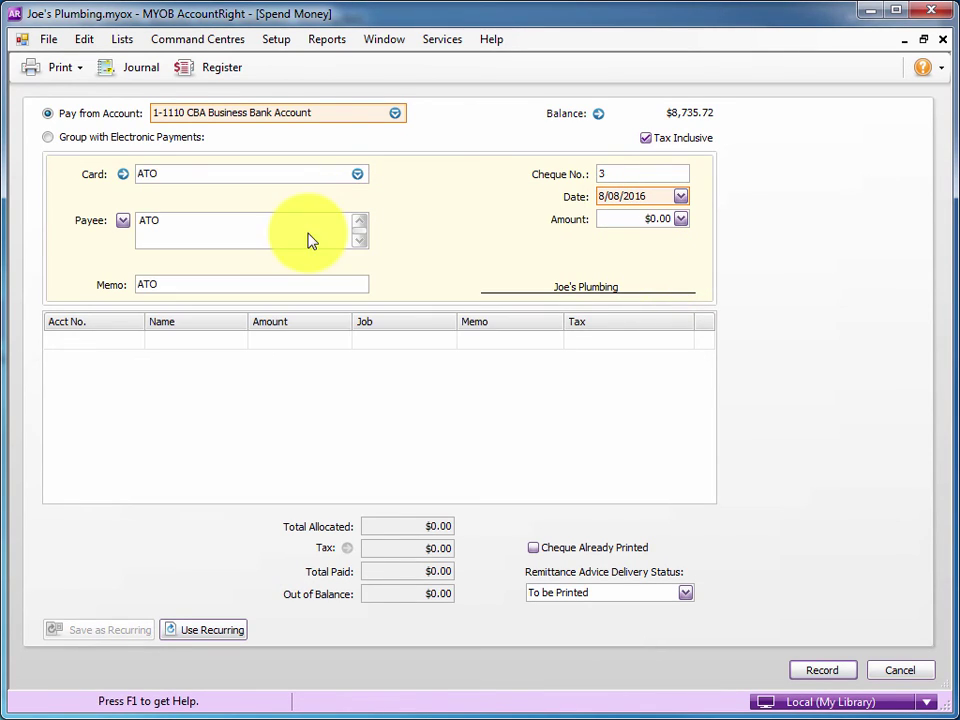
pyautogui.press('Tab')
pyautogui.press('Tab')
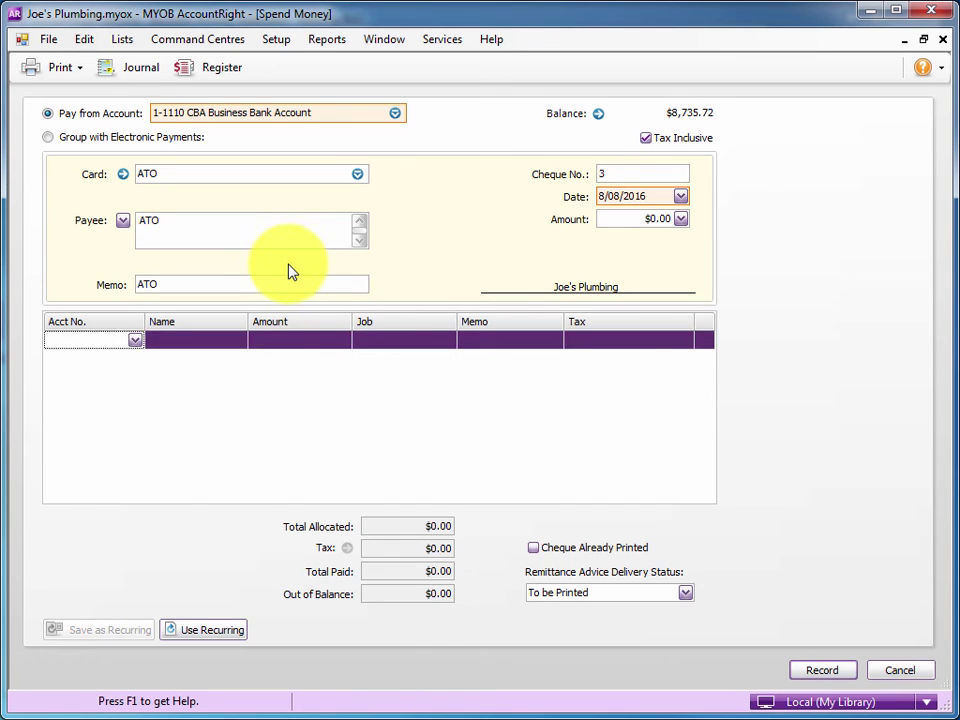
# Allocate $2,035.00 to GST Collected (2-1210) on the first line.
pyautogui.press('Tab')
pyautogui.write('2')
pyautogui.click(150, 493)
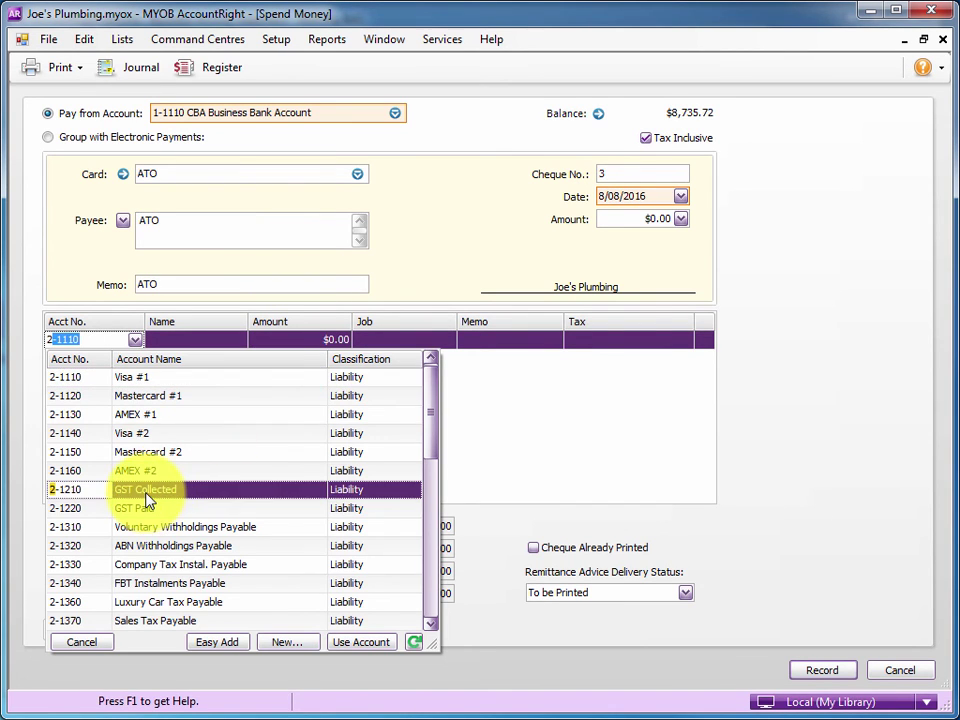
pyautogui.press('Return')
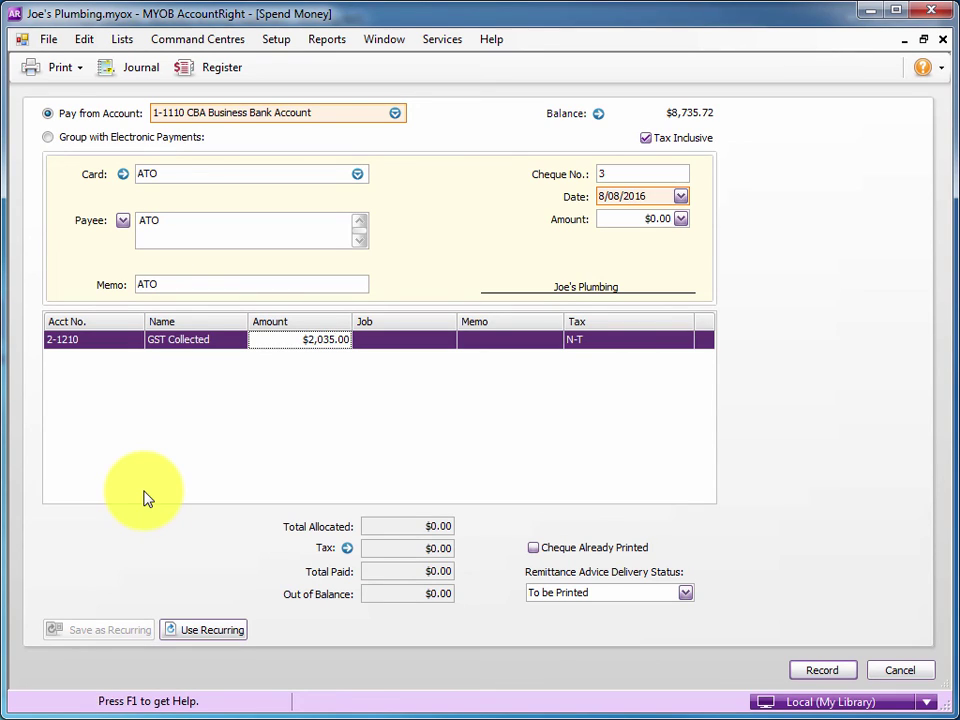
pyautogui.press('Tab')
pyautogui.press('Tab')
pyautogui.press('Tab')
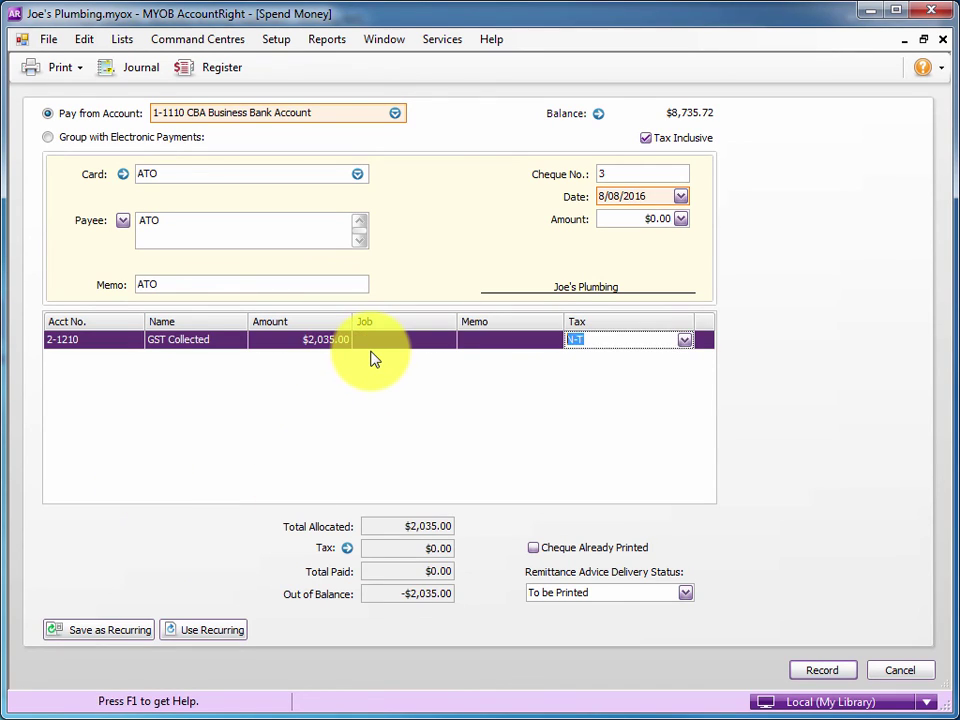
pyautogui.press('Tab')
# Allocate -$572.00 to GST Paid (2-1220), set the $1,463.00 amount, and record the cheque.
pyautogui.write('2')
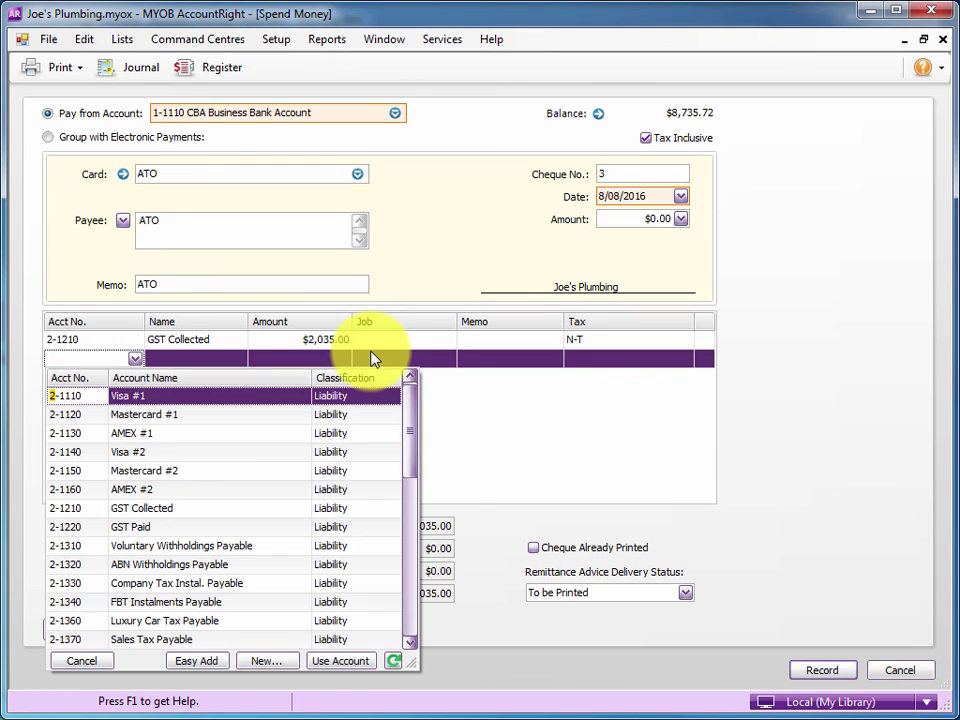
pyautogui.doubleClick(199, 527)
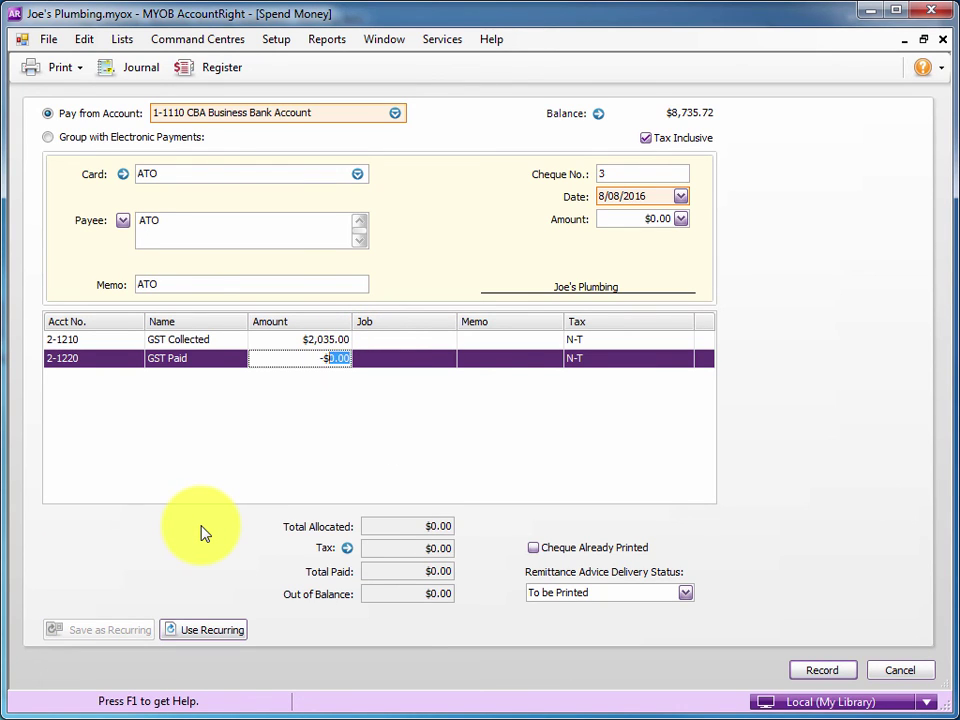
pyautogui.press('Tab')
pyautogui.press('Tab')
pyautogui.press('Tab')
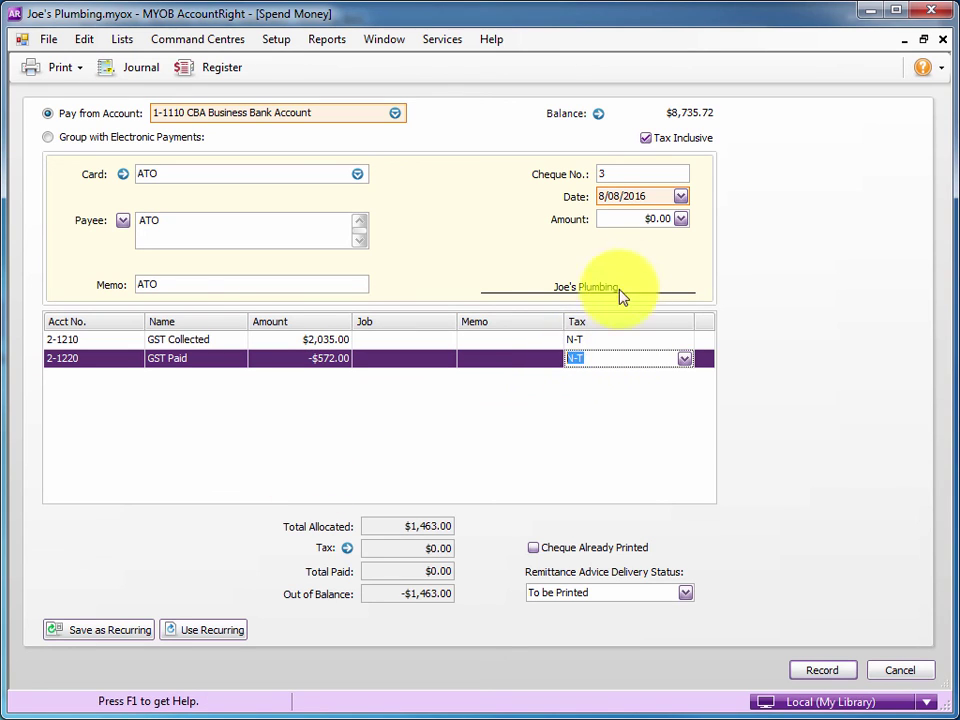
pyautogui.click(640, 218)
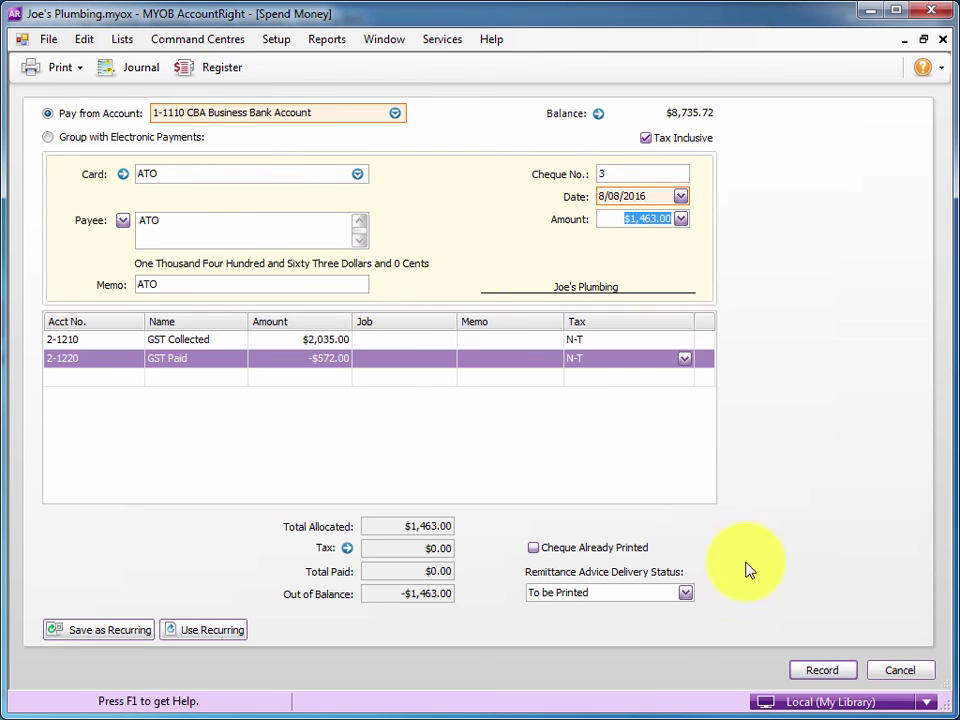
pyautogui.click(822, 672)
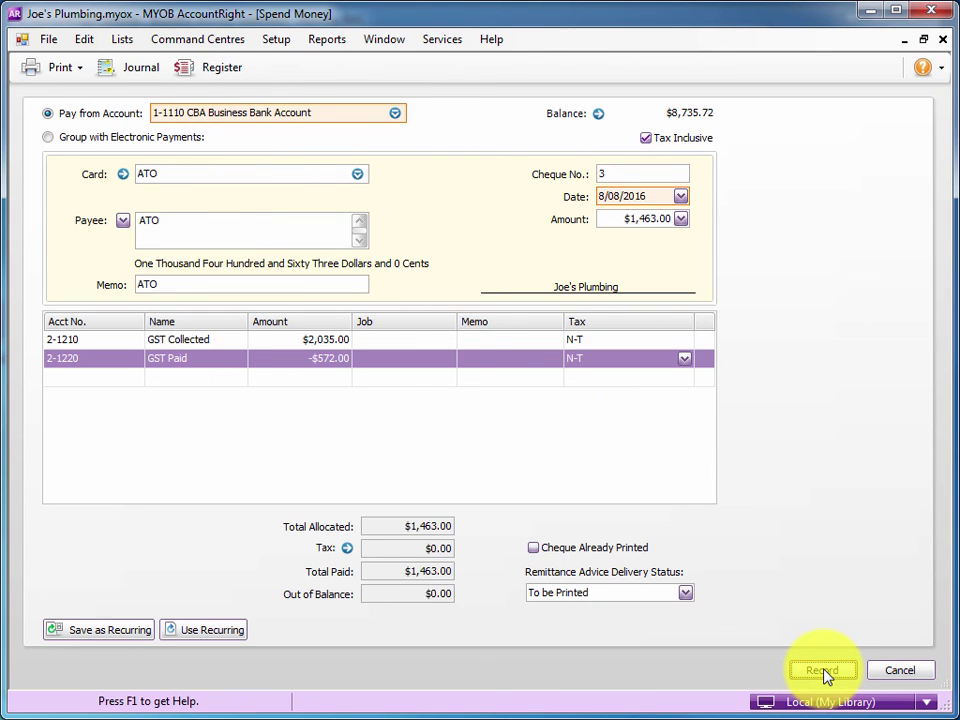